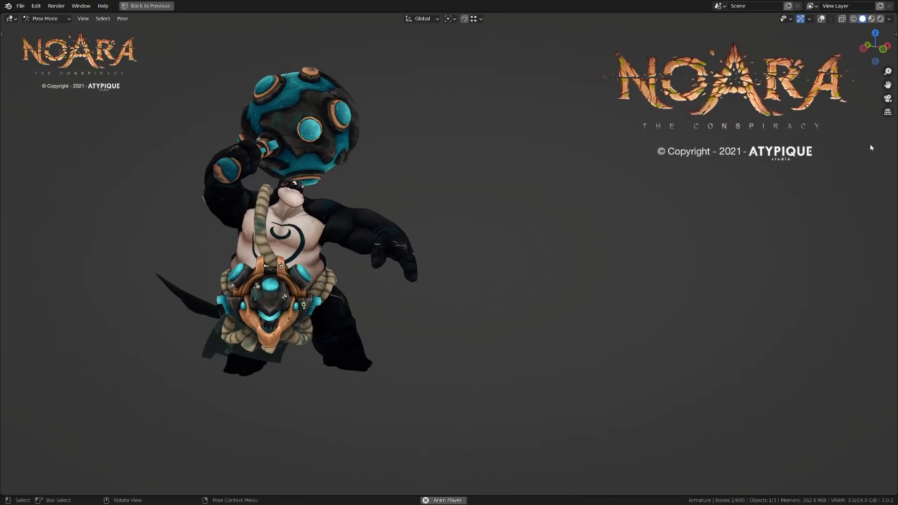
key(space)
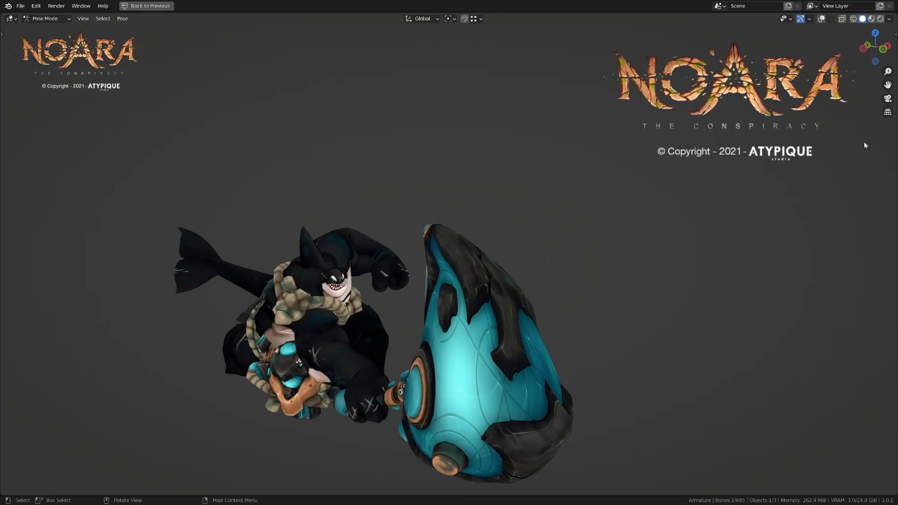
key(shift+alt+z)
middle_drag(522, 262, 513, 264)
click(496, 283)
key(r)
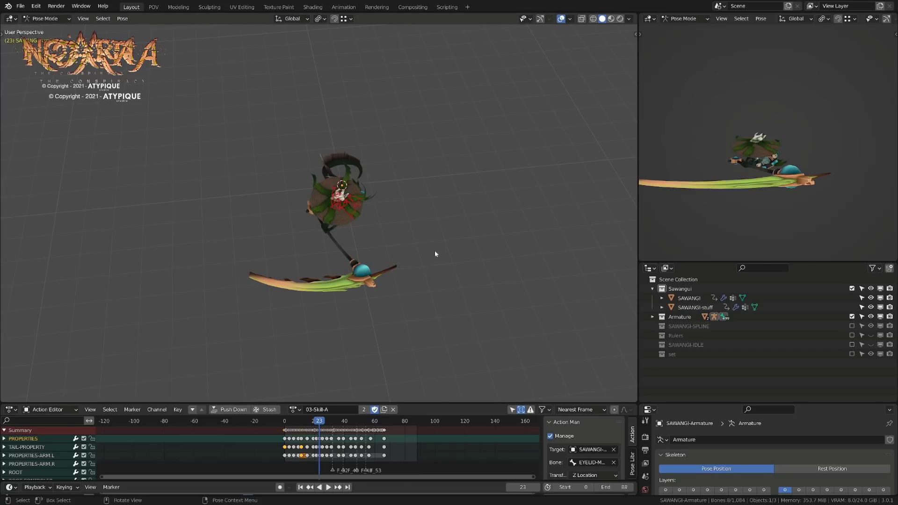
Step through the frames around frame 23 to examine the scythe's swing for a smear frame
key(Left)
key(Left)
key(Right)
key(Right)
key(Right)
key(Right)
key(Right)
key(Right)
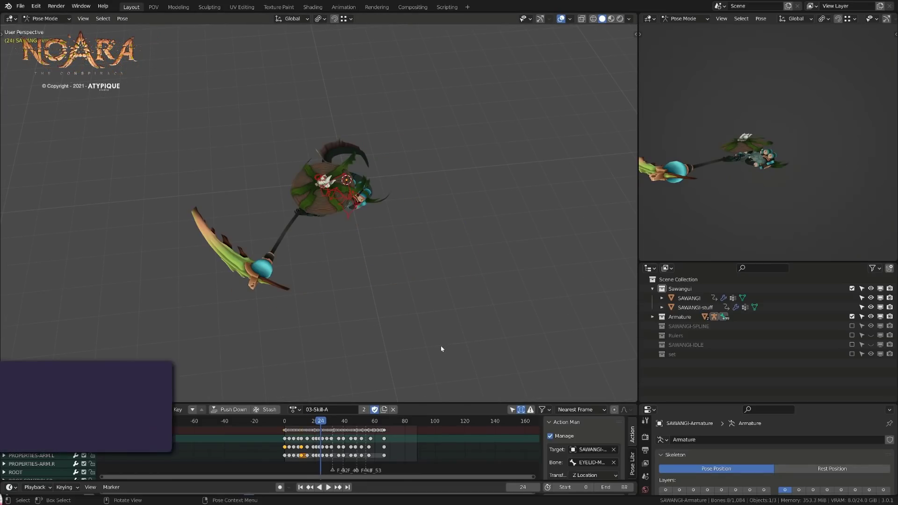
key(Right)
key(Right)
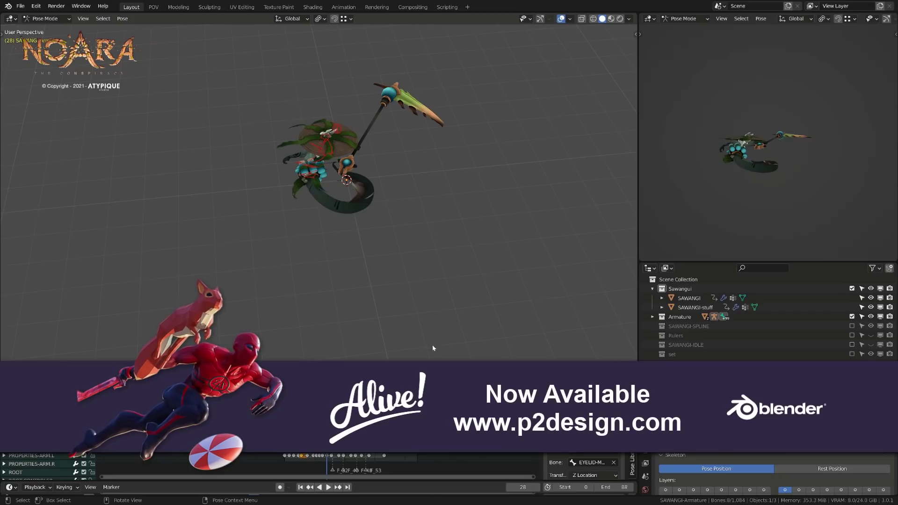
key(Left)
key(Left)
key(Left)
key(Left)
key(Left)
key(Left)
key(Left)
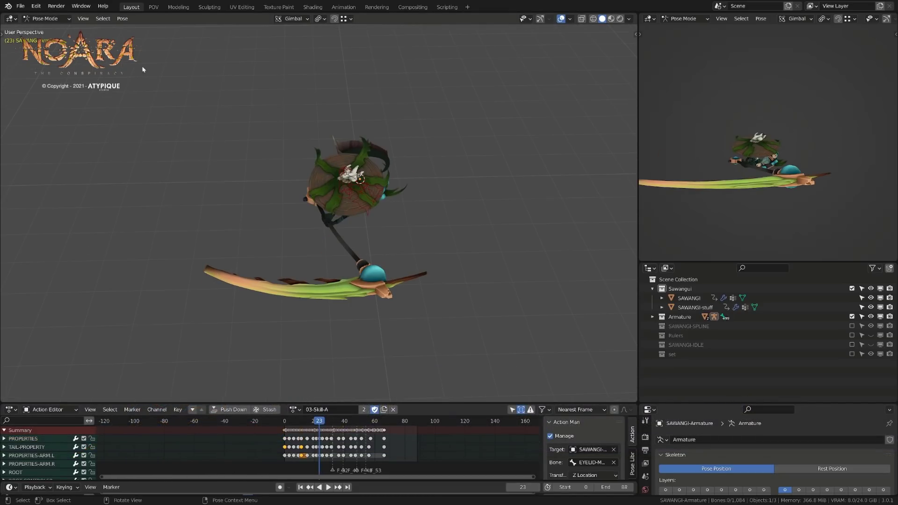
Select all linked vertices of the scythe in the SAWANGI-stuff mesh
click(308, 297)
key(ctrl+Tab)
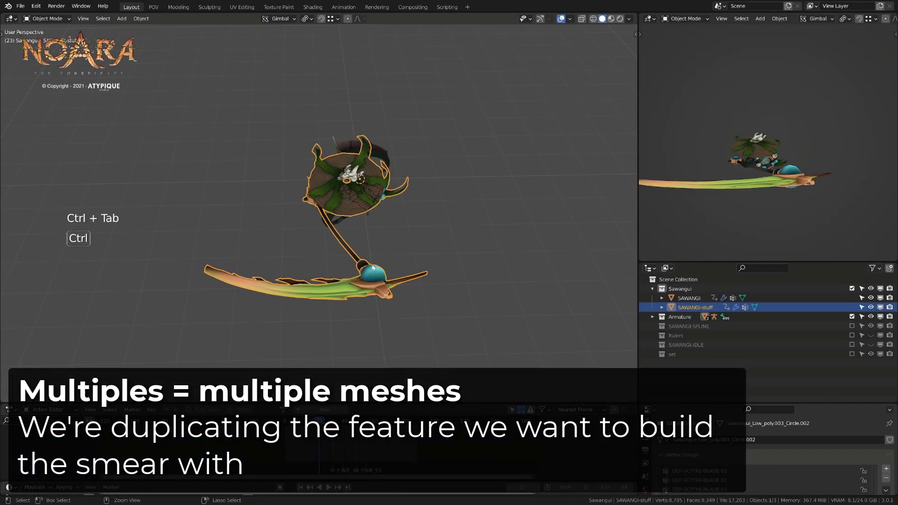
key(ctrl+Tab)
click(441, 265)
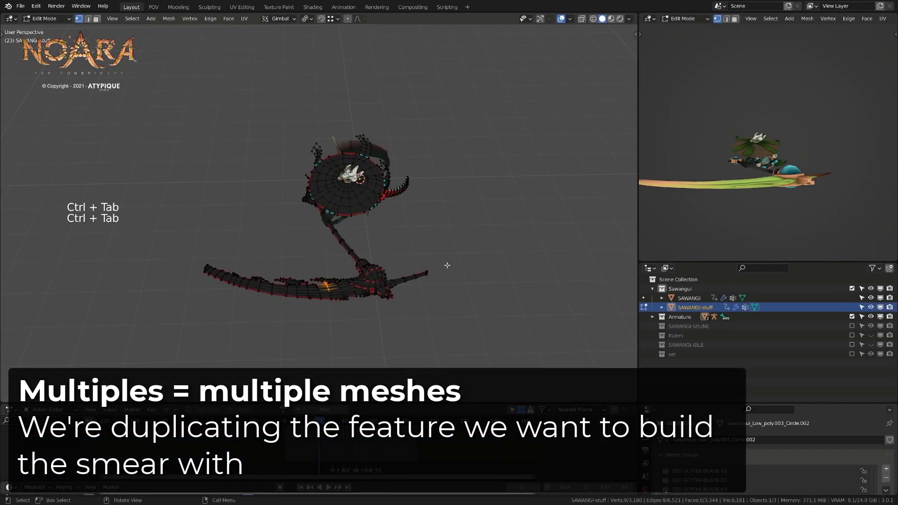
key(a)
key(a)
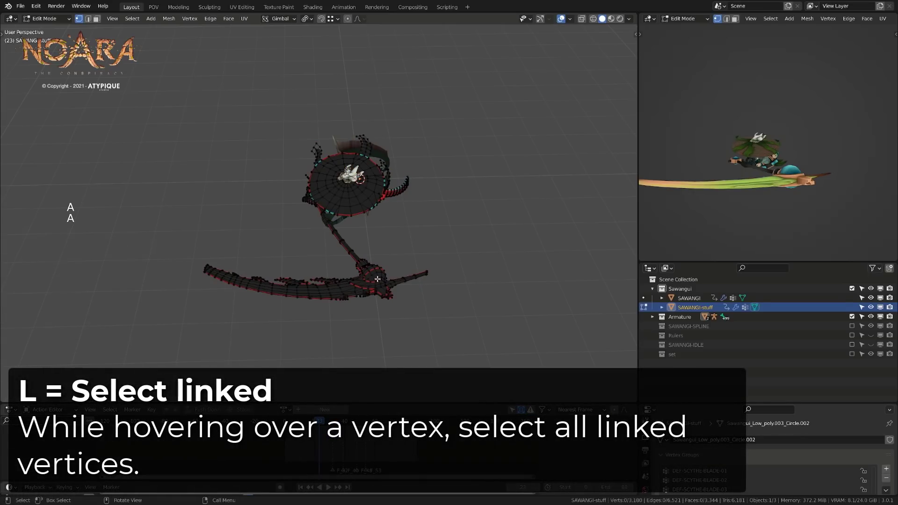
key(l)
alt+middle_drag(353, 310, 385, 290)
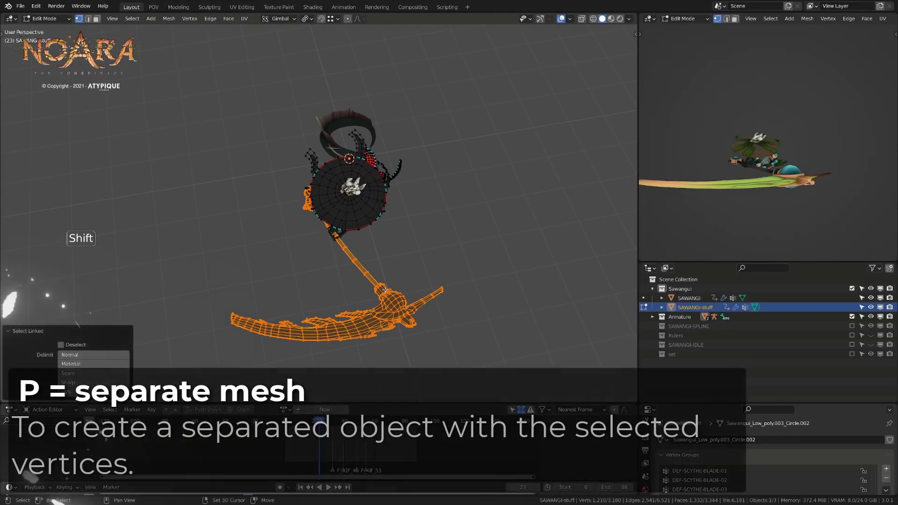
Duplicate the selected scythe geometry in place and separate the selection into its own object
key(shift+d)
right_click(385, 290)
key(p)
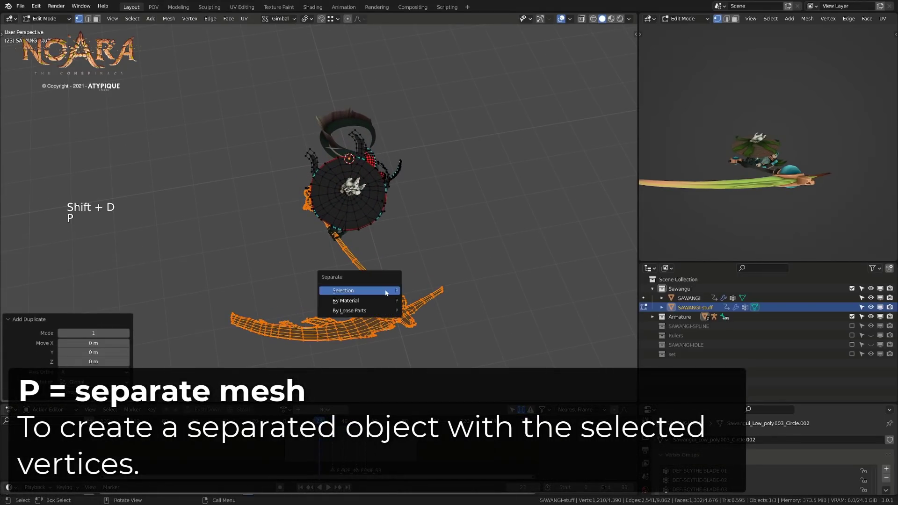
click(386, 291)
key(Tab)
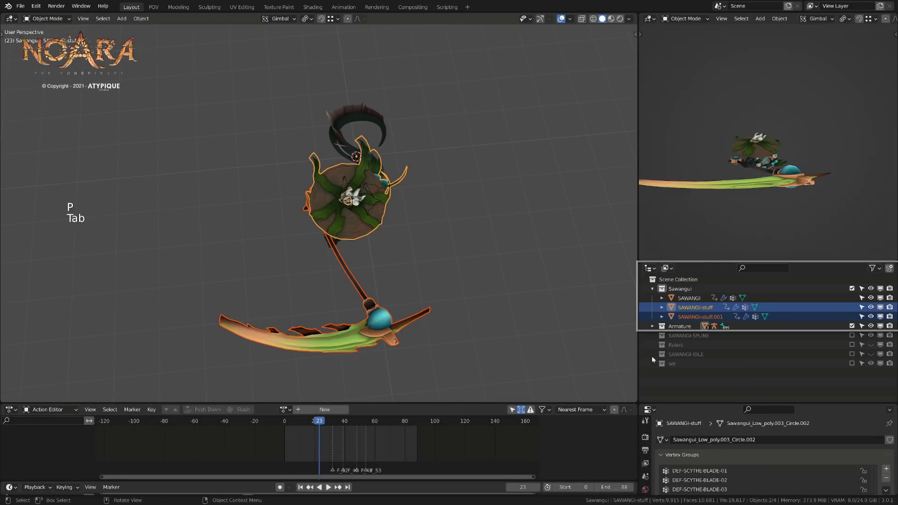
Select the separated scythe SAWANGI-stuff.001 and display its modifier stack
click(714, 317)
key(g)
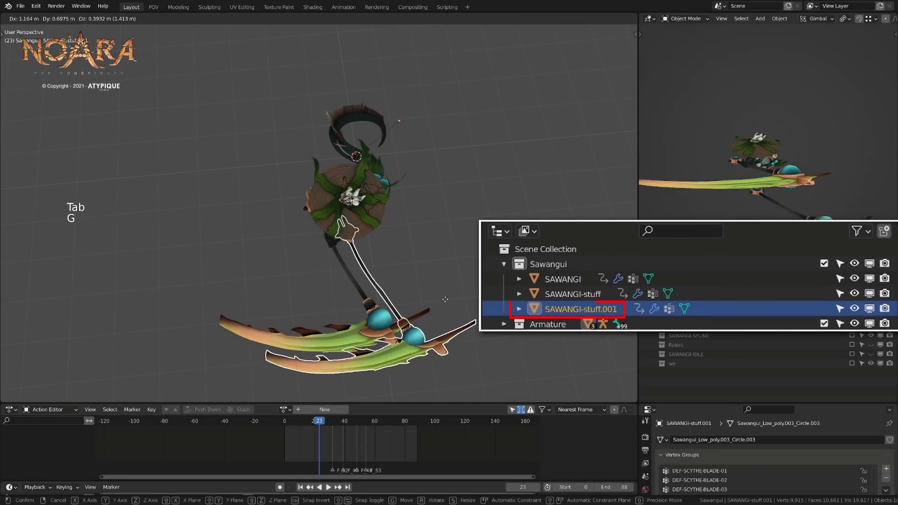
right_click(464, 290)
drag(683, 402, 673, 336)
click(645, 470)
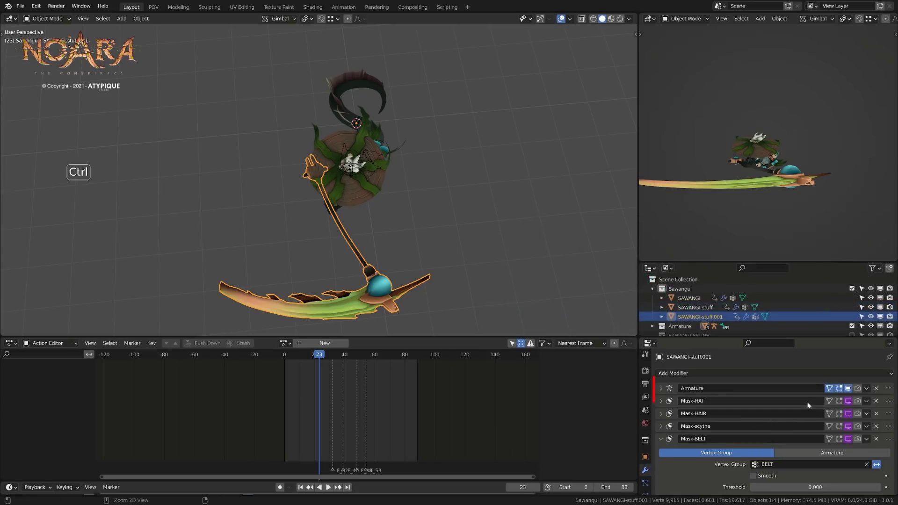
Try applying the Mask-HAT modifier on SAWANGI-stuff.001 and undo it
key(ctrl+a)
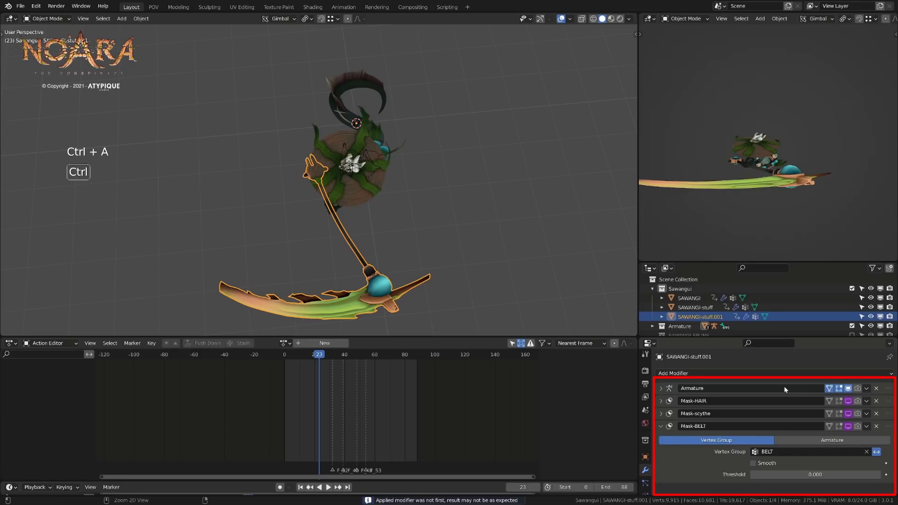
key(ctrl+z)
key(ctrl+z)
key(ctrl+z)
key(ctrl+z)
key(ctrl+z)
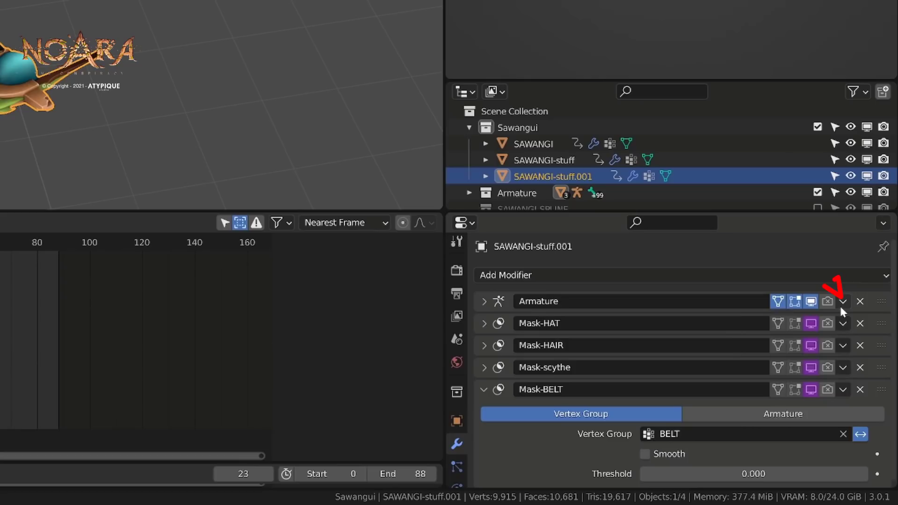
Apply the Armature modifier on SAWANGI-stuff.001 and remove its four mask modifiers
click(865, 388)
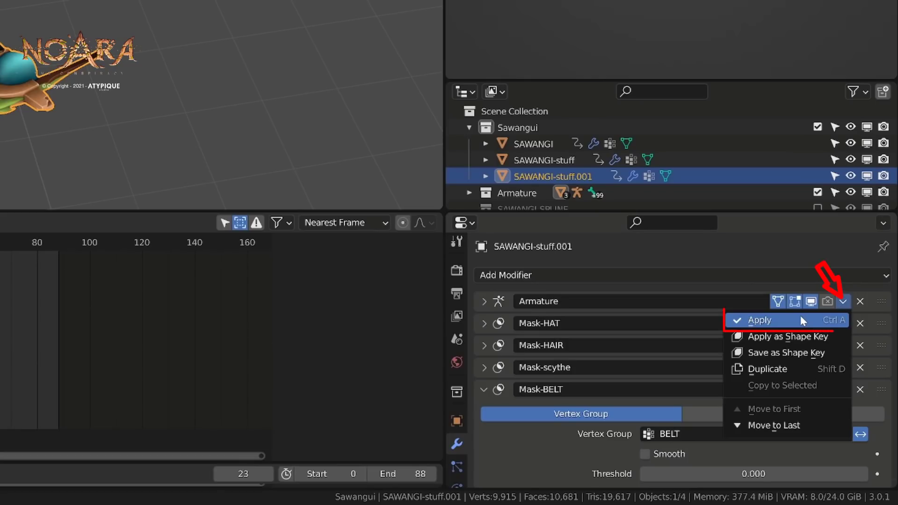
click(800, 317)
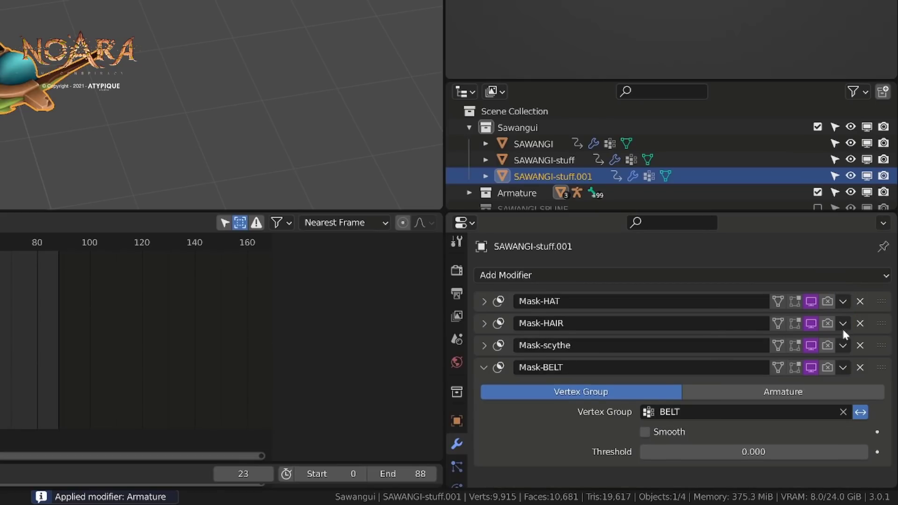
click(861, 302)
click(860, 302)
click(860, 302)
click(860, 302)
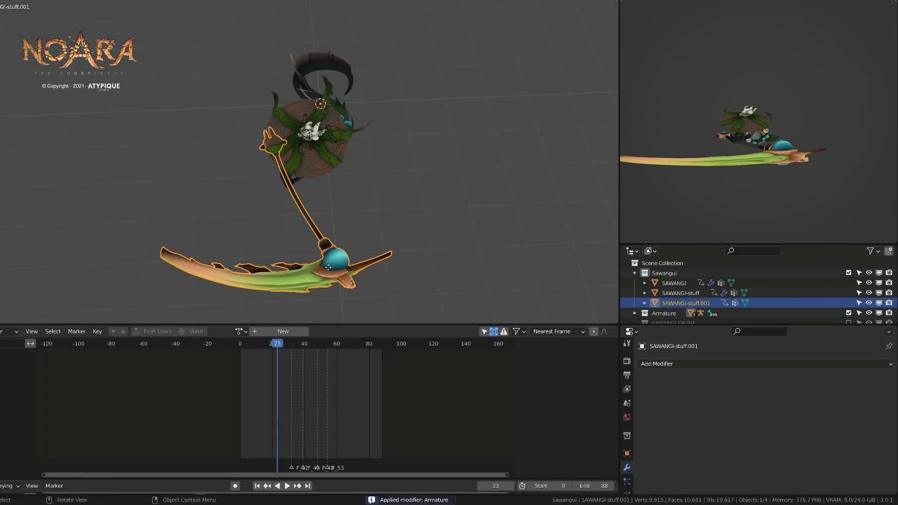
key(g)
right_click(367, 249)
Duplicate the separated scythe about 0.72 m along X in top view, hide the copy and reselect SAWANGI-stuff.001
key(KP_7)
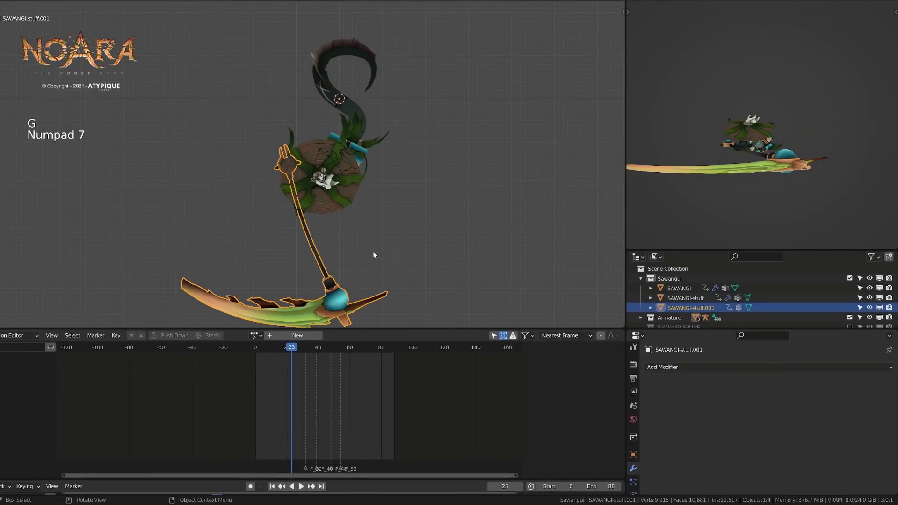
scroll(373, 252, down, 2)
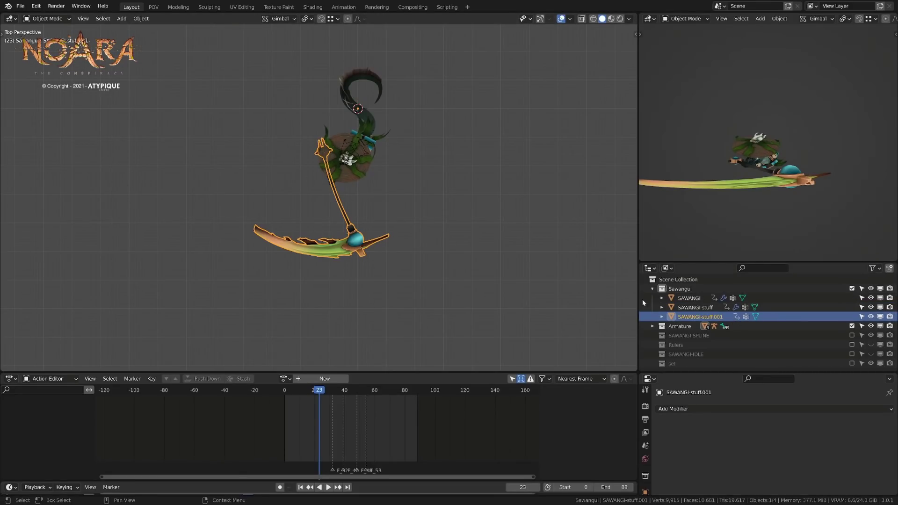
key(shift+d)
click(390, 232)
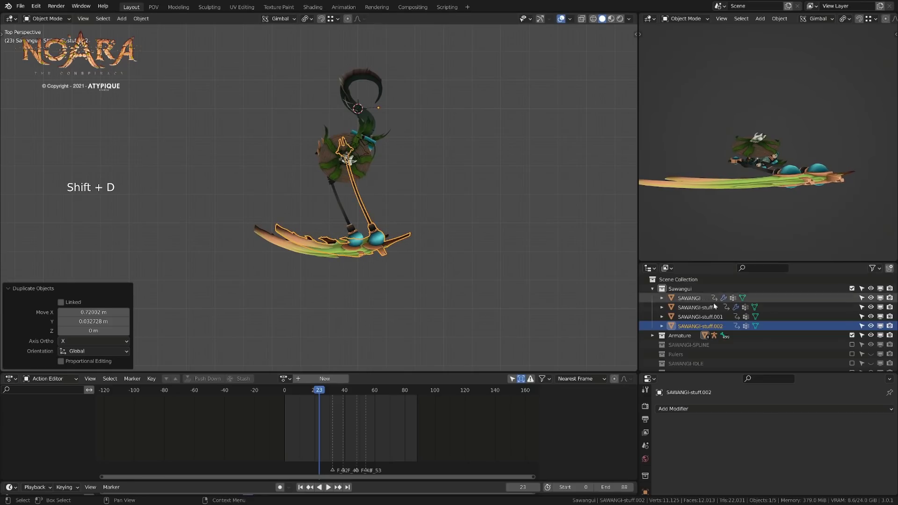
click(701, 316)
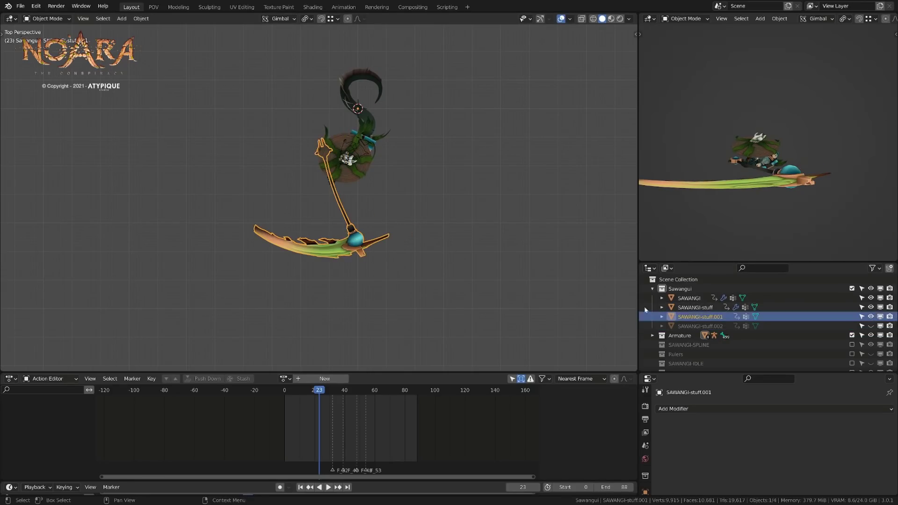
Move all geometry of SAWANGI-stuff.001 about 1.67 m along X and 0.34 m along Y, and rotate it to trail the original scythe
scroll(365, 207, up, 2)
key(Tab)
key(a)
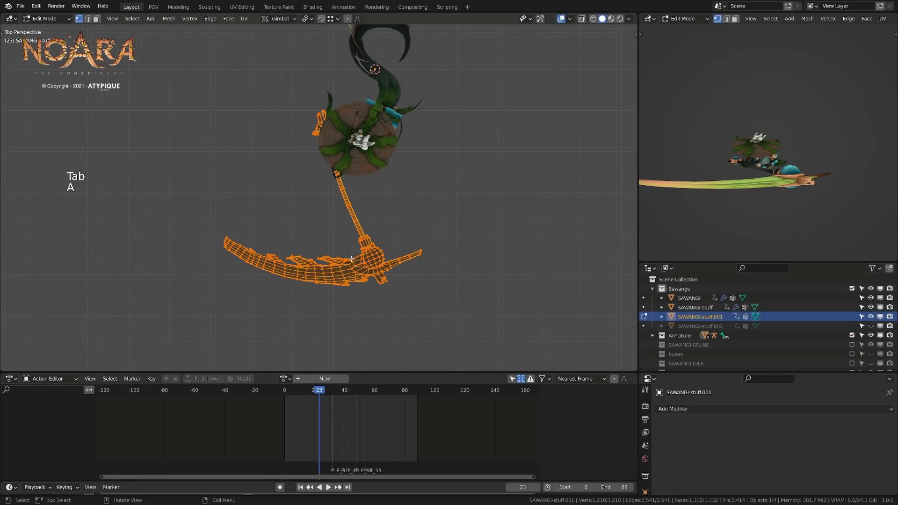
key(g)
click(416, 210)
key(r)
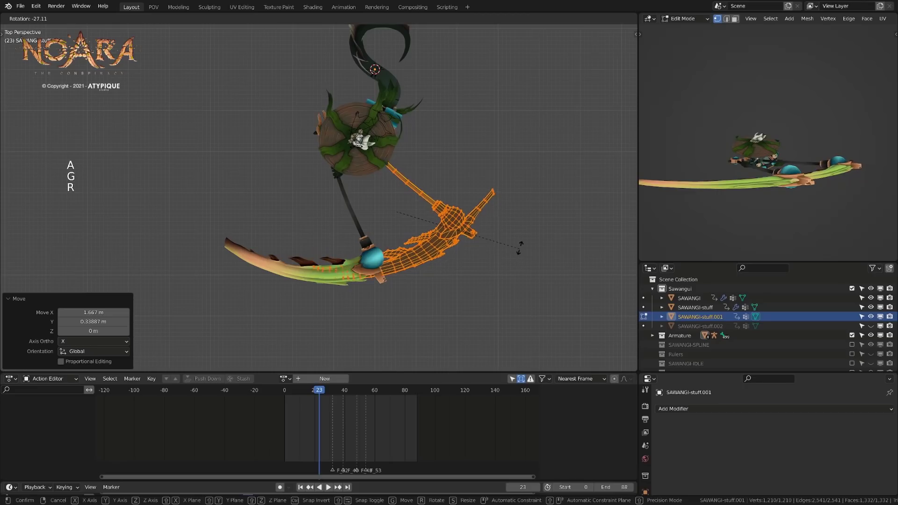
click(520, 236)
key(g)
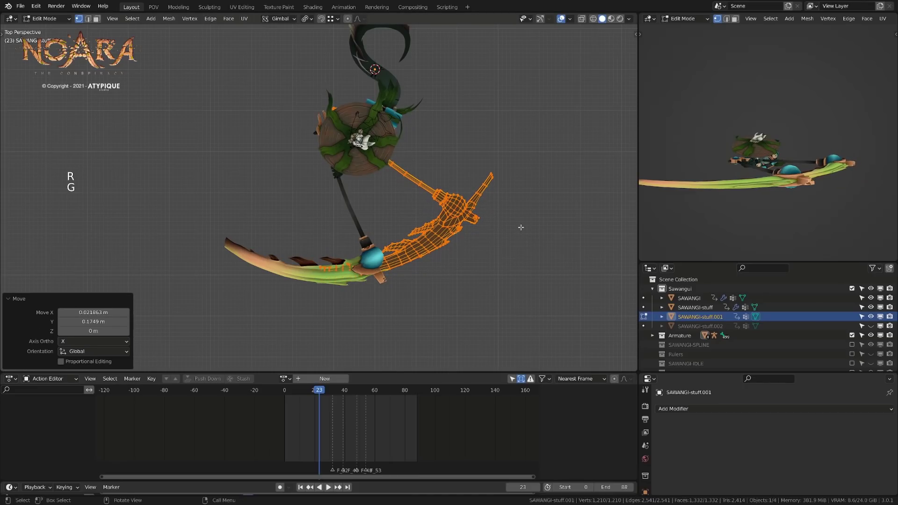
Fine-tune the scythe copy's position and rotation along the swing arc, comparing it with the previous frame
key(Left)
key(Right)
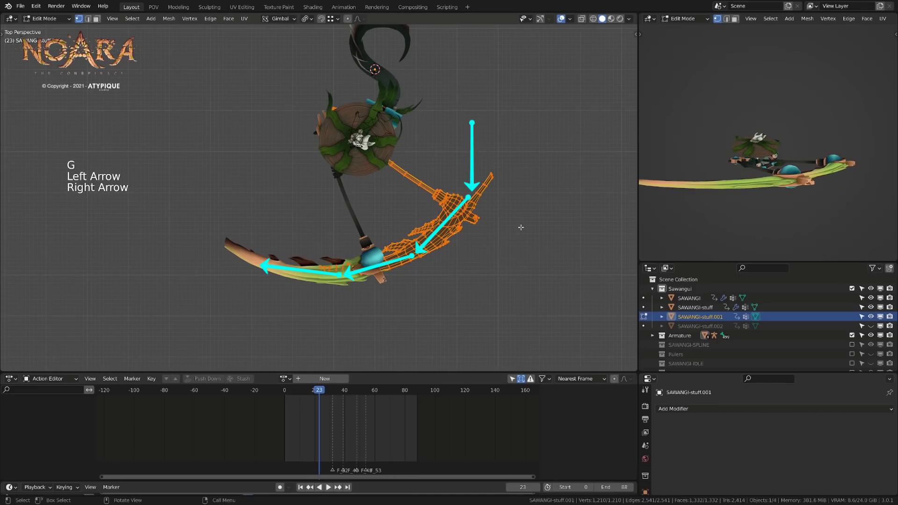
key(Left)
key(Right)
key(g)
key(r)
click(545, 237)
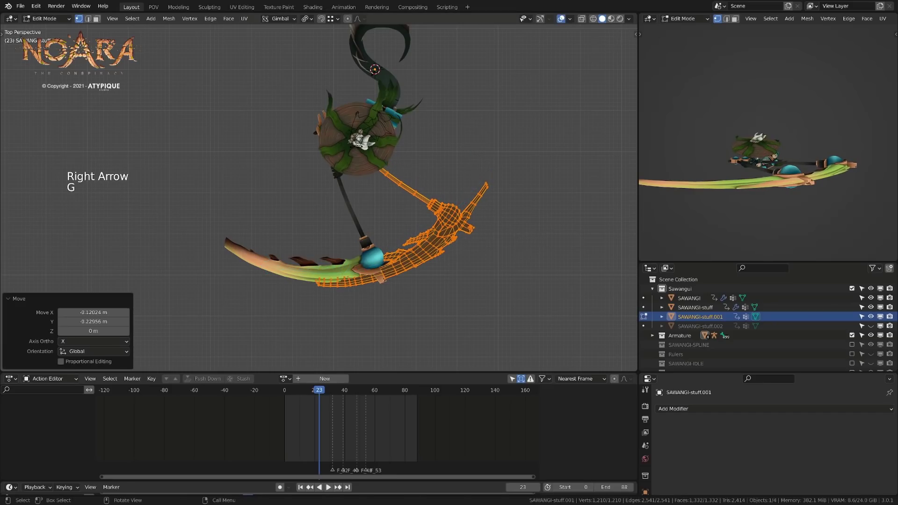
key(g)
click(529, 266)
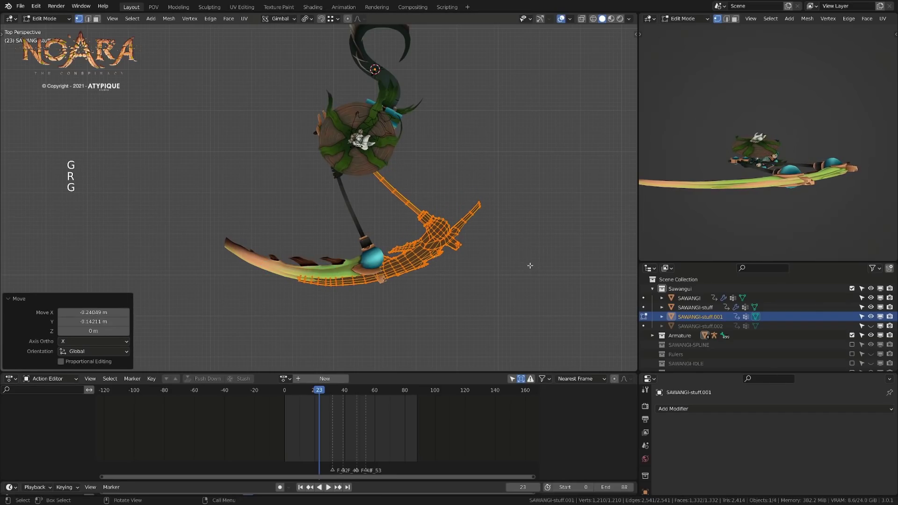
Taper the scythe copy's handle by merging the vertices at its far end at center, working in X-ray
key(alt+z)
key(a)
key(a)
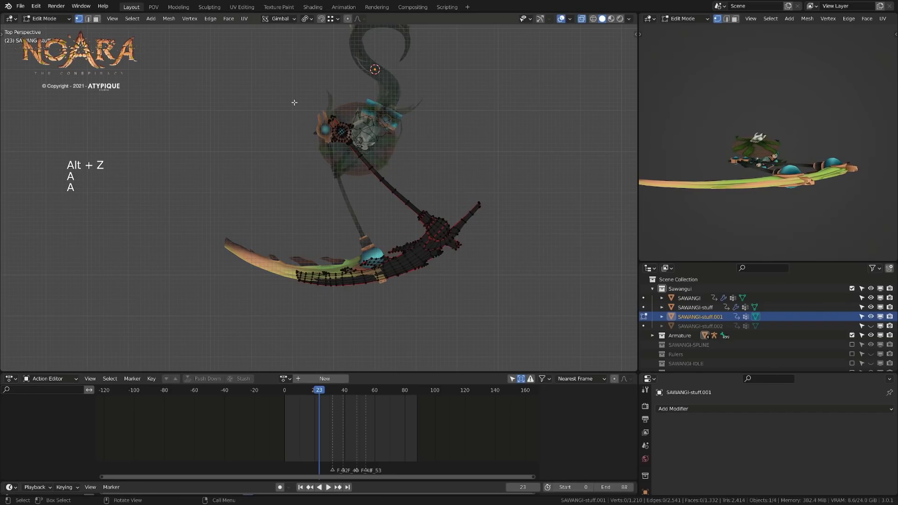
drag(366, 162, 365, 162)
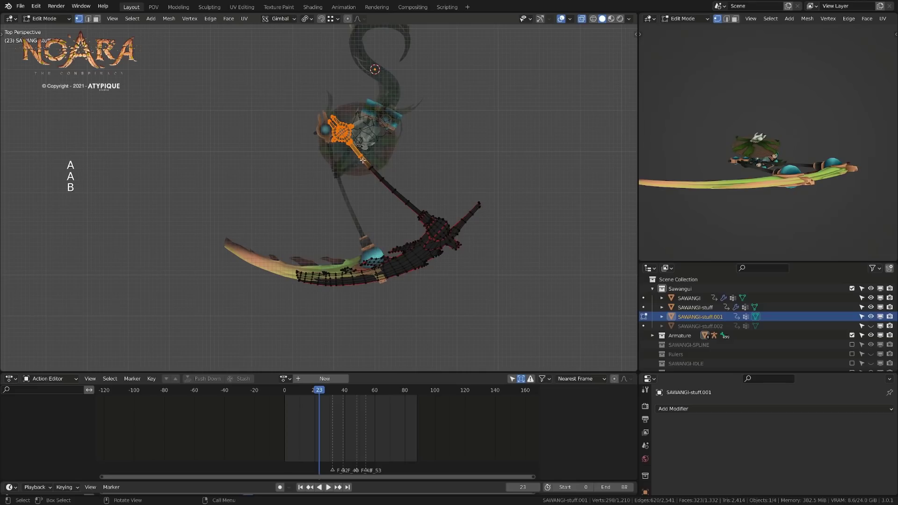
key(m)
click(330, 161)
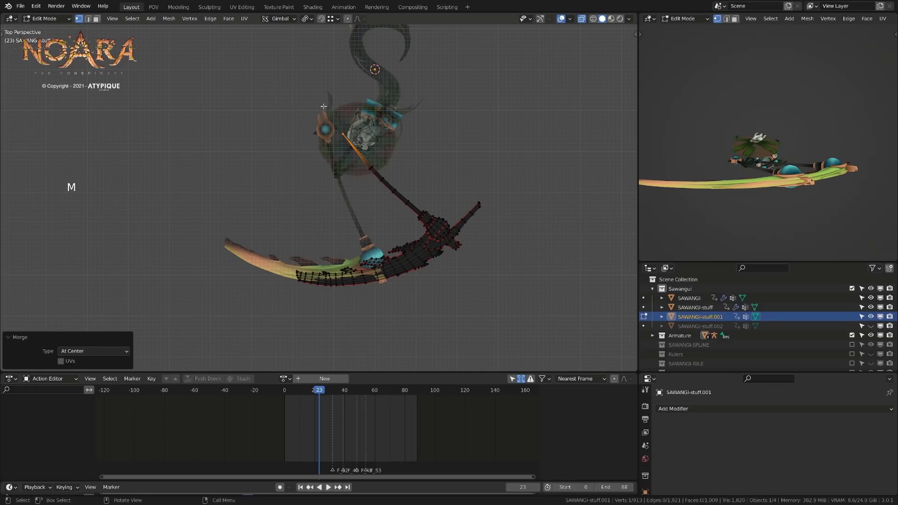
drag(379, 177, 384, 183)
key(m)
click(384, 184)
key(Tab)
key(alt+z)
key(Tab)
key(apostrophe)
Collapse the tip of the scythe copy's blade by merging its vertices, and move the merged point to taper the blade
drag(259, 233, 386, 312)
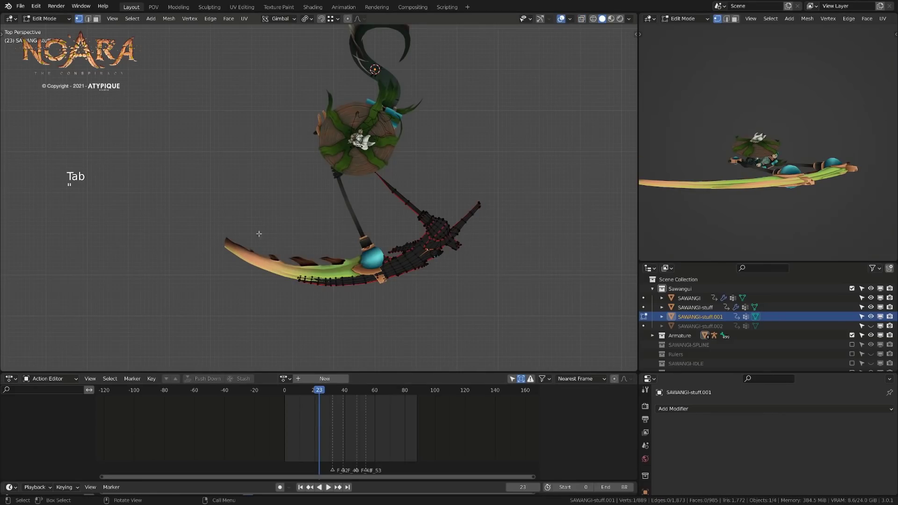
key(m)
click(383, 309)
key(alt+z)
drag(256, 233, 389, 305)
key(ctrl+KP_Add)
key(m)
click(382, 294)
key(g)
click(405, 284)
Preview the tapered scythe copy without overlays and compare it with the previous frame
key(Tab)
key(apostrophe)
key(alt+z)
key(Left)
key(Right)
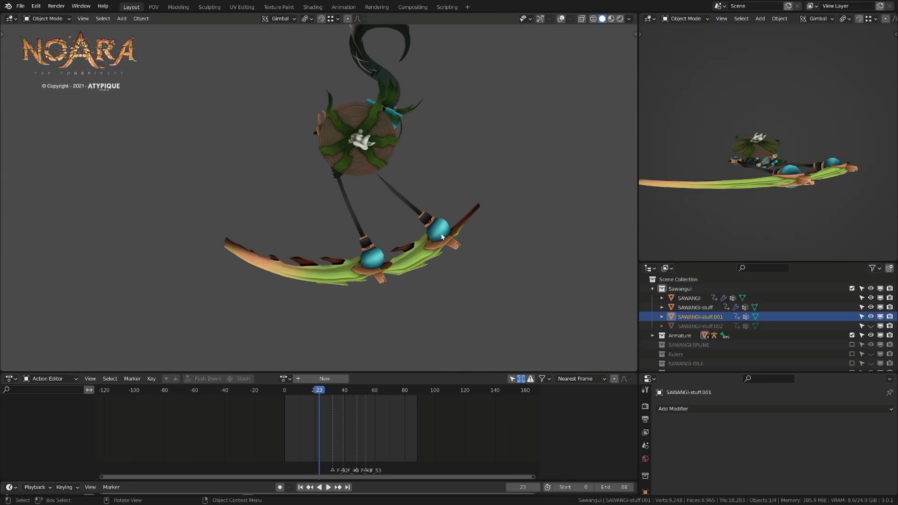
Duplicate the whole tapered scythe mesh and rotate and move the duplicate farther back along the swing arc
key(Tab)
key(a)
key(Left)
key(Left)
key(Right)
key(Right)
key(shift+d)
key(r)
click(416, 295)
key(g)
click(445, 241)
key(r)
click(471, 245)
key(g)
click(471, 246)
Shorten the second copy's blade to a stub by merging its outer vertices, and reveal the hidden geometry
click(402, 268)
key(ctrl+KP_Add)
key(ctrl+KP_Add)
key(ctrl+KP_Add)
key(ctrl+KP_Add)
key(ctrl+KP_Add)
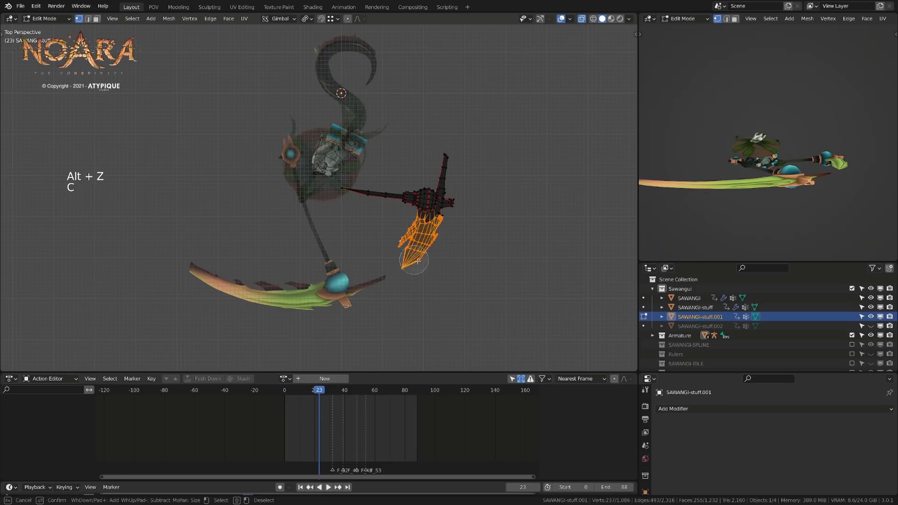
key(m)
click(428, 247)
key(g)
click(441, 136)
key(x)
click(446, 216)
key(alt+h)
Rotate the linked mesh of the stub-bladed scythe copy about 8.49°, move it along the swing arc, and compare with the previous frame
key(Tab)
key(Tab)
key(a)
key(a)
key(l)
key(r)
key(g)
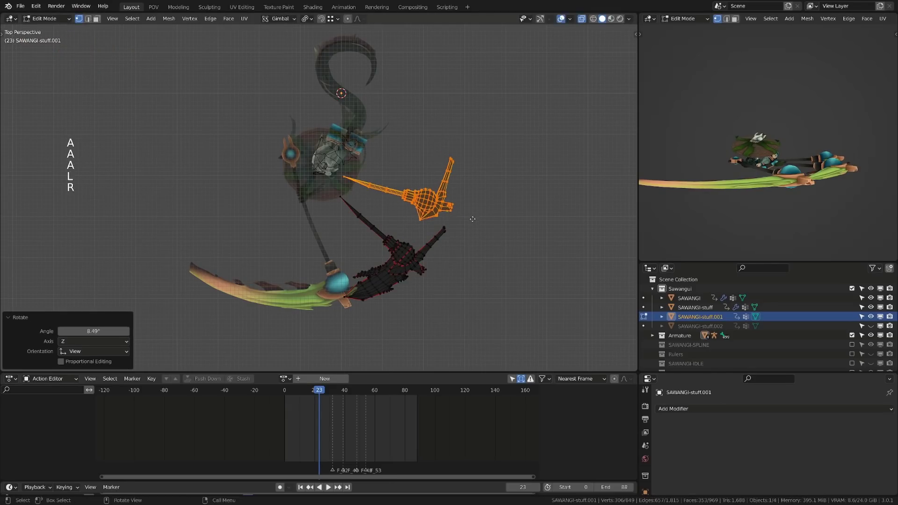
click(481, 240)
key(Tab)
key(alt+z)
key(Left)
key(Right)
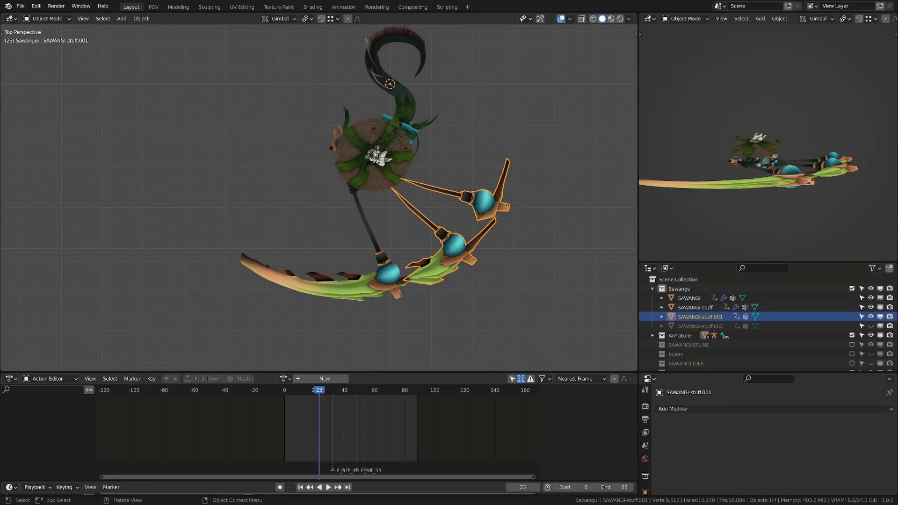
Reveal the hidden scythe object SAWANGI-stuff.002 and duplicate it in place
click(711, 326)
key(alt+h)
click(701, 326)
key(shift+d)
right_click(446, 264)
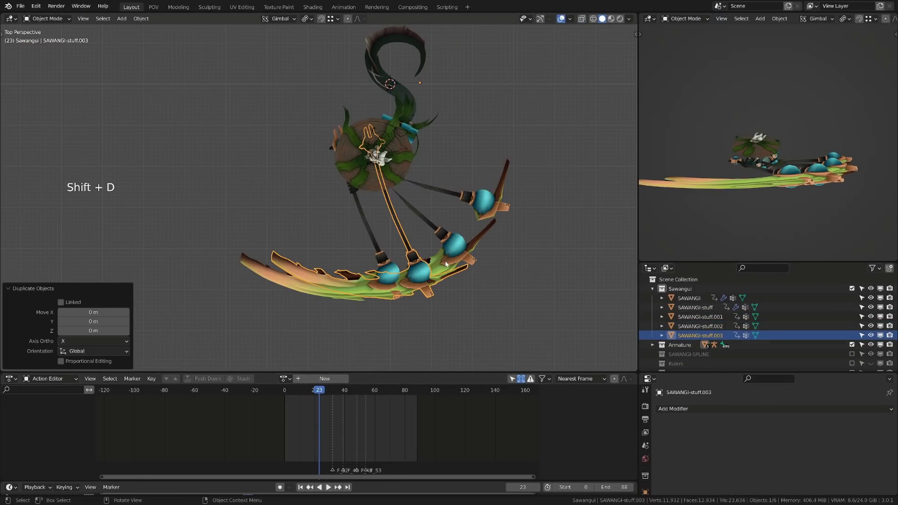
Advance to frame 24 and hide SAWANGI-stuff.001 and SAWANGI-stuff.003, leaving SAWANGI-stuff.002 as the selected copy
key(Right)
click(870, 316)
click(870, 336)
click(870, 326)
click(716, 326)
key(r)
right_click(431, 297)
Rotate the whole SAWANGI-stuff.002 mesh about 3.48° and move it behind the scythe on the swing arc
key(Tab)
key(a)
key(r)
click(453, 316)
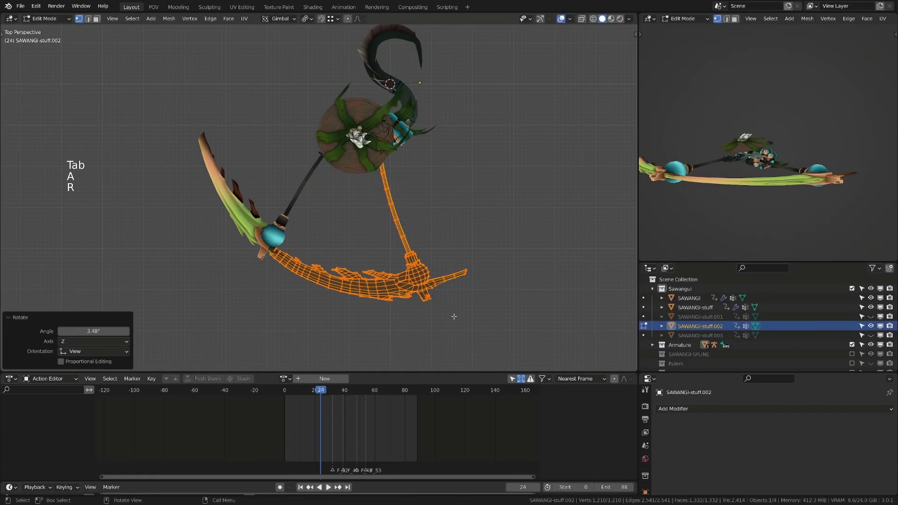
key(g)
click(451, 315)
Merge the vertices at the inner end of the copy's handle to taper the handle to a point
key(alt+z)
drag(330, 106, 435, 200)
key(m)
click(435, 201)
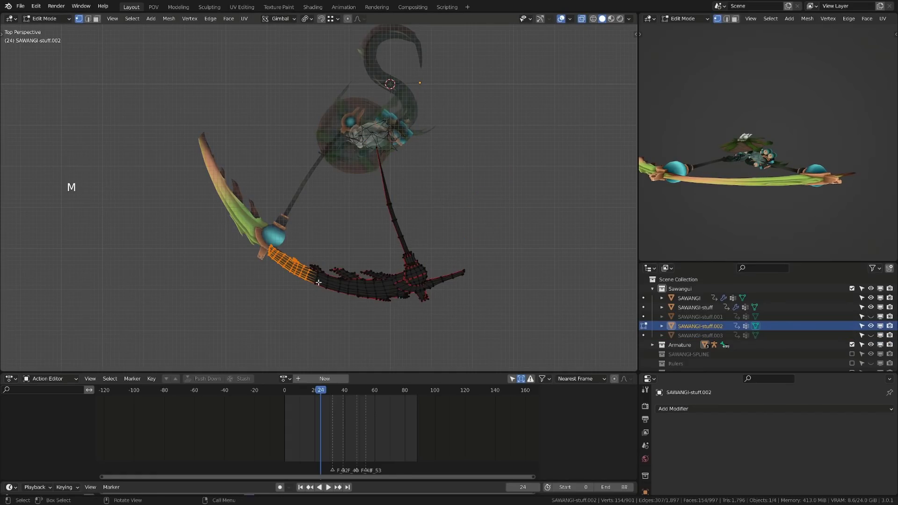
Adjust the rotation and position of the tapered SAWANGI-stuff.002 mesh so its blade follows the swing arc
key(a)
key(r)
click(416, 304)
key(g)
click(406, 313)
key(r)
click(423, 331)
Pull the copy's sphere backward along the arc with proportional editing to stretch it into a point
key(a)
key(a)
key(g)
key(Escape)
scroll(422, 289, up, 1)
key(g)
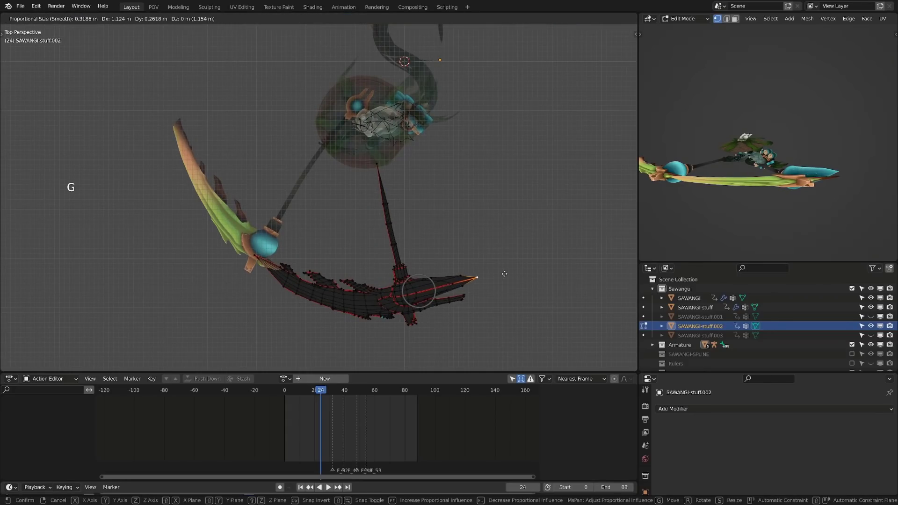
click(504, 274)
Rotate the stretched sphere point about -10.1° with a proportional size of 1.21 and nudge it into place
key(r)
right_click(511, 254)
key(r)
scroll(511, 243, down, 13)
click(510, 246)
key(g)
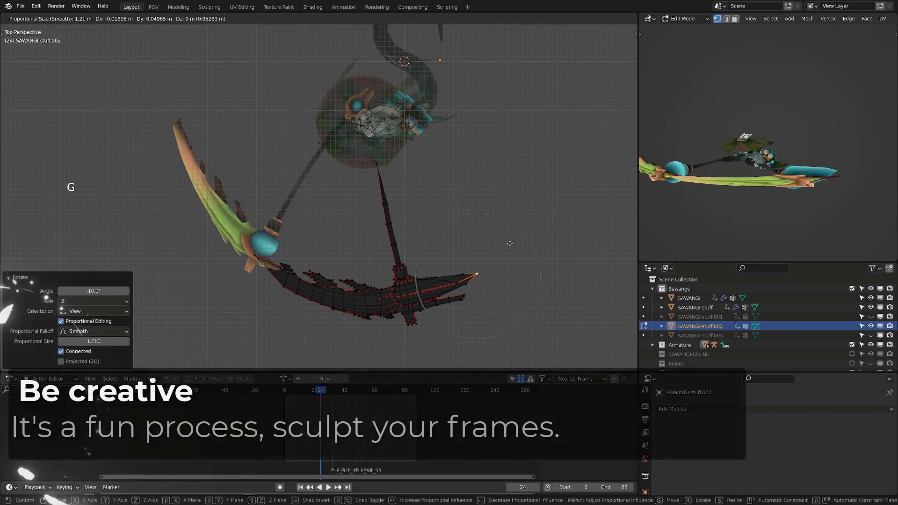
click(510, 244)
scroll(367, 175, down, 1)
Merge the vertices at the blade tip of SAWANGI-stuff.002 and move the merged point to sharpen the taper
click(275, 242)
key(ctrl+KP_Add)
key(ctrl+KP_Add)
key(c)
drag(296, 253, 308, 257)
right_click(309, 257)
key(m)
click(318, 256)
key(g)
click(327, 262)
click(307, 252)
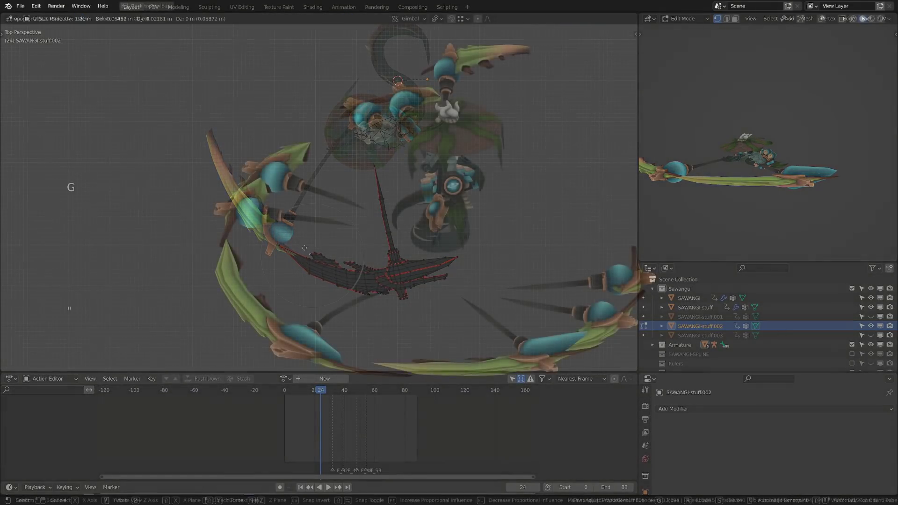
Step forward through the frames in an enlarged viewport to review the finished smear copies around the swing
key(ctrl+alt+space)
key(Right)
key(Right)
key(Right)
key(Right)
key(Right)
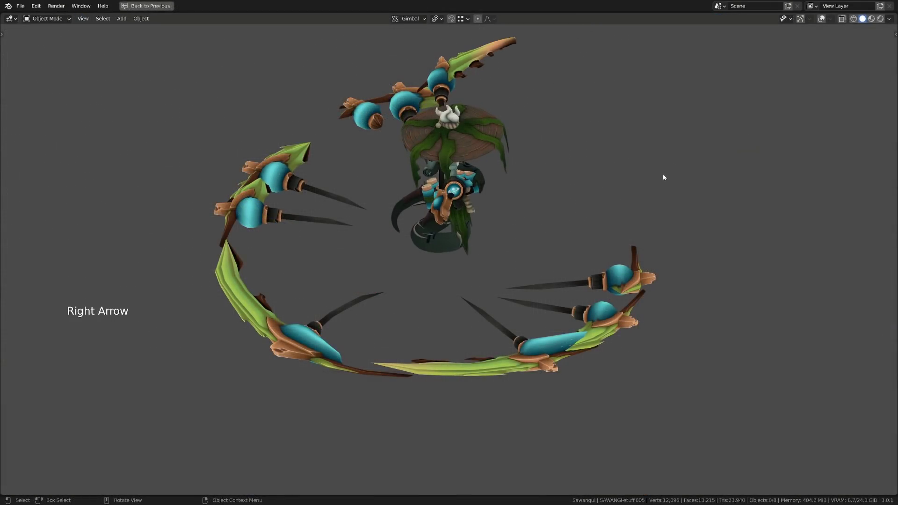
key(Right)
key(Right)
key(Right)
key(Right)
key(Right)
key(Right)
key(Right)
key(Right)
key(Right)
key(Right)
key(Right)
key(Right)
key(Right)
key(Right)
key(ctrl+space)
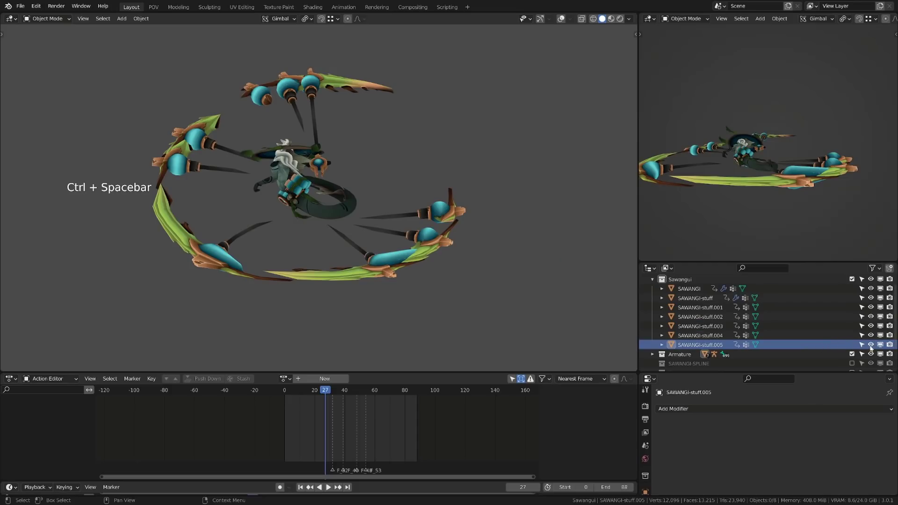
Hide scythe copies SAWANGI-stuff.001 through SAWANGI-stuff.005 in the viewport and reveal them again
click(871, 336)
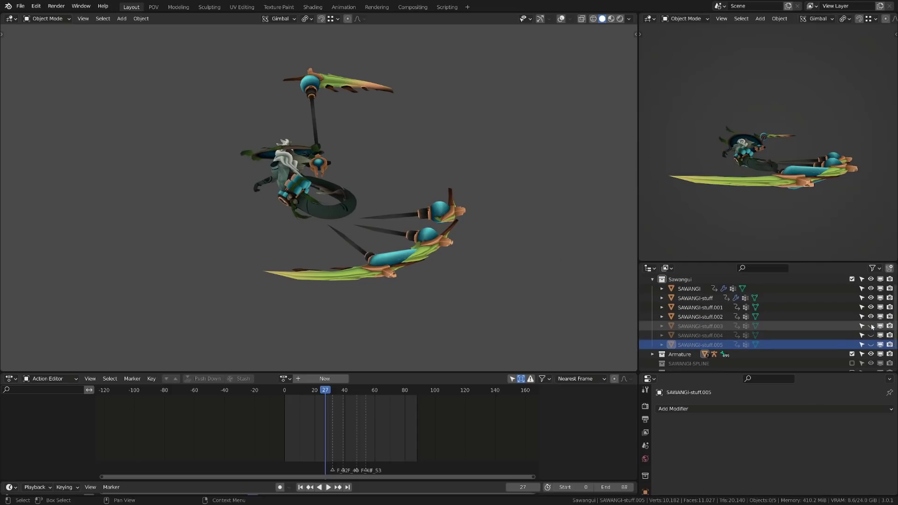
click(871, 317)
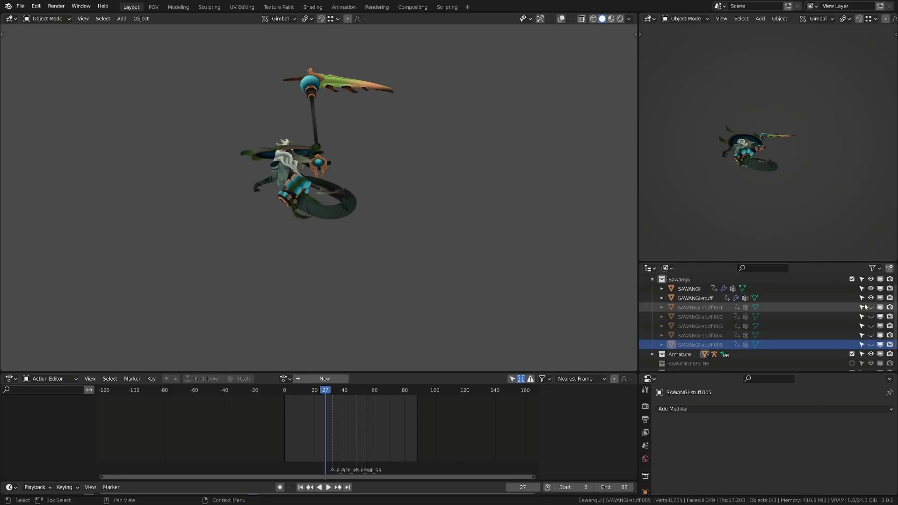
key(alt+h)
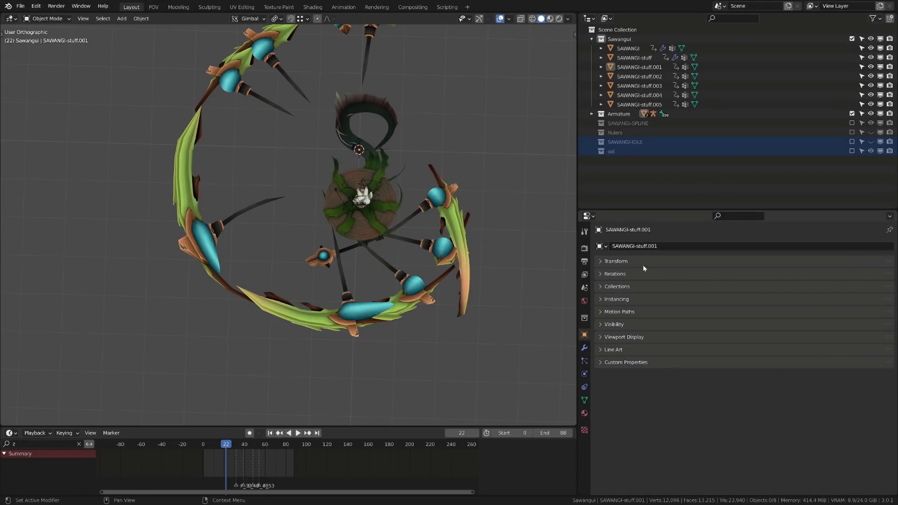
Toggle the Viewports and Renders visibility of SAWANGI-stuff.001 off and on, and keyframe both settings at frame 22
ctrl+middle_drag(643, 268, 649, 290)
click(445, 224)
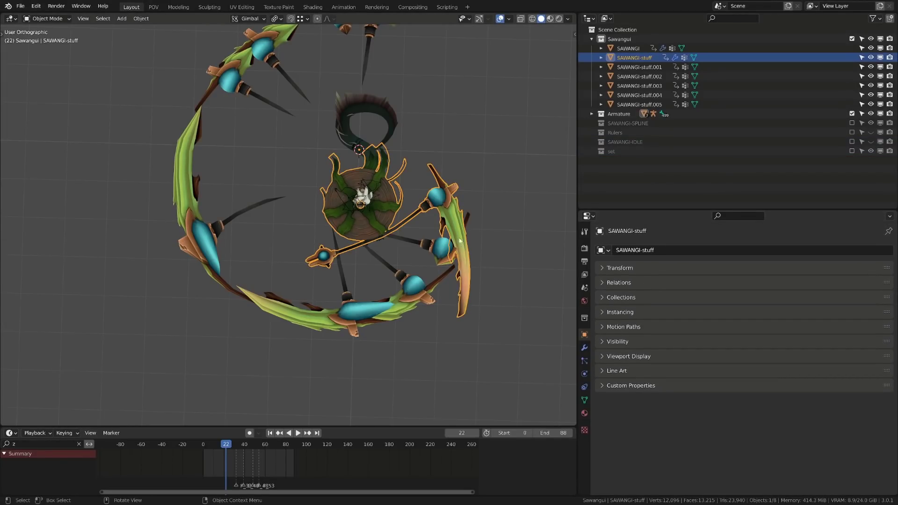
click(438, 252)
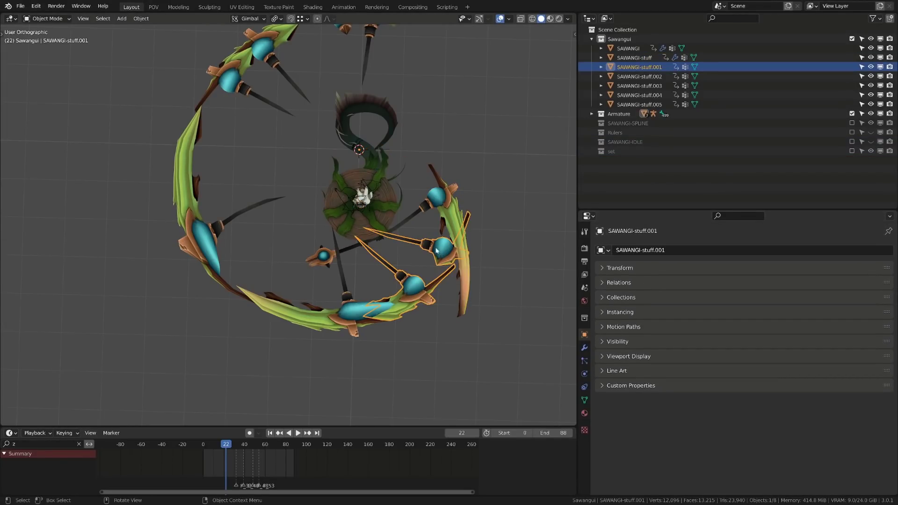
click(603, 342)
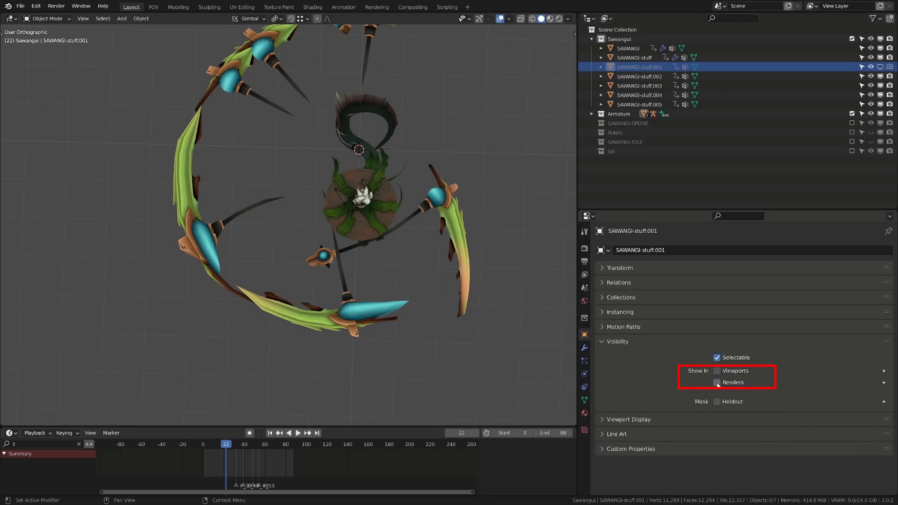
click(881, 67)
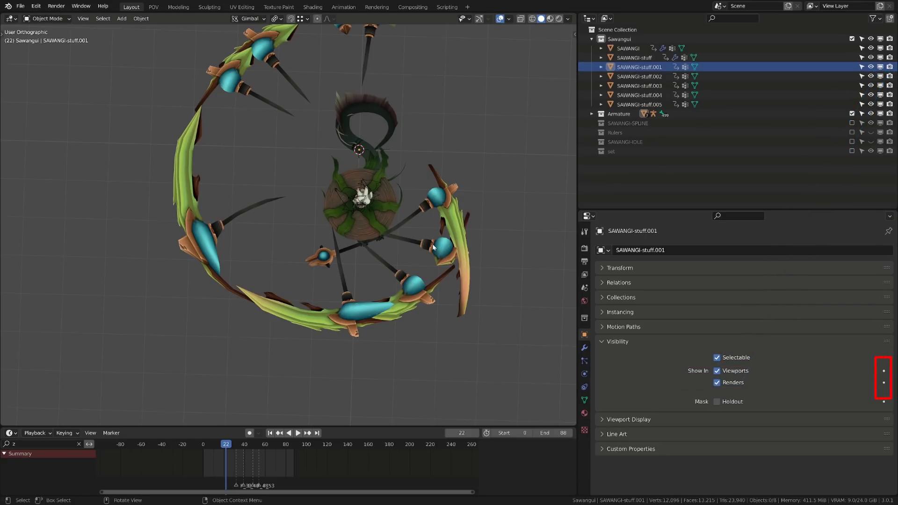
click(883, 371)
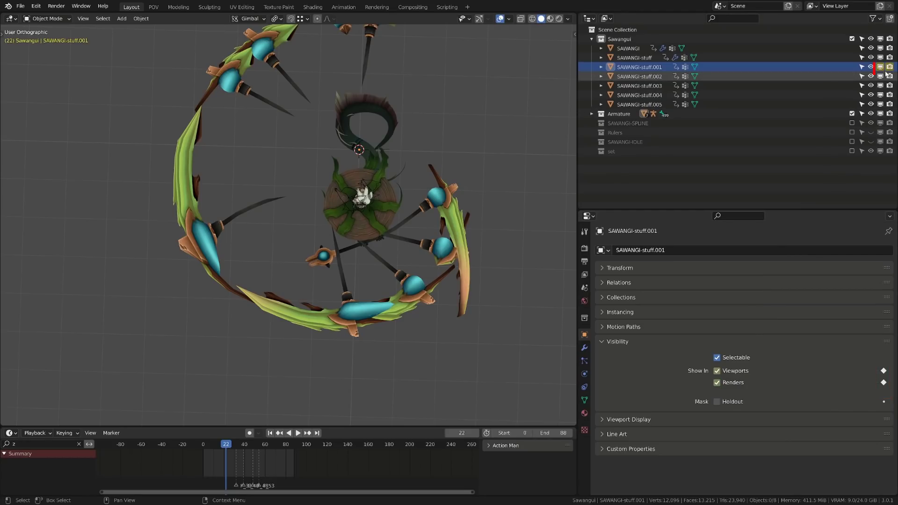
Keyframe SAWANGI-stuff.001 as shown at frame 23 and turn off its Viewports and Renders visibility at frame 24
key(Right)
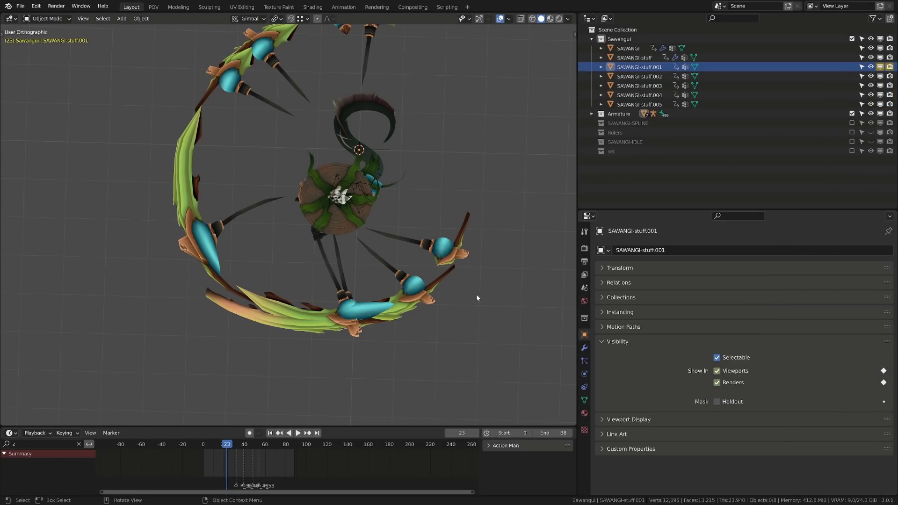
key(Right)
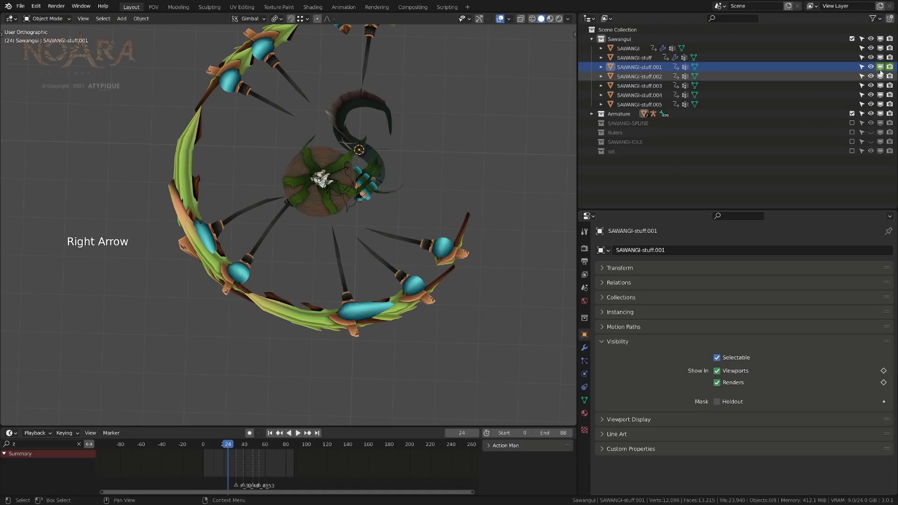
click(716, 371)
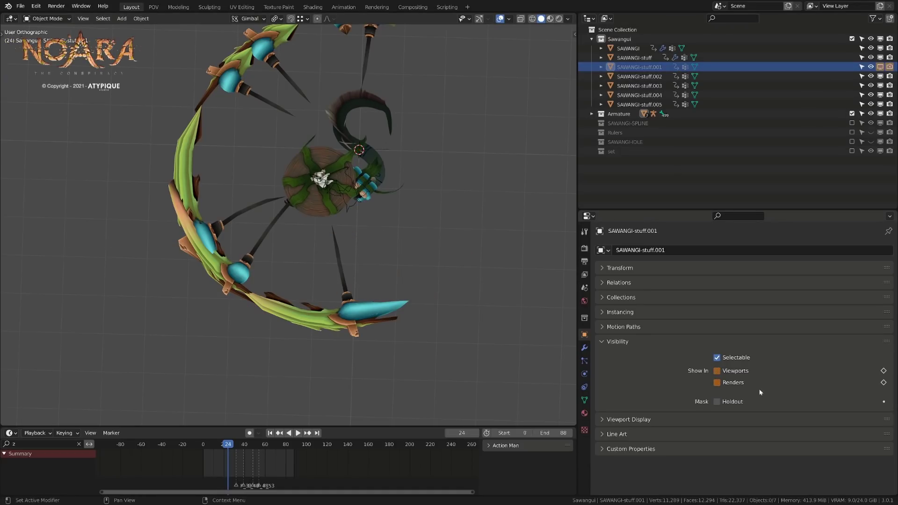
key(Left)
key(Left)
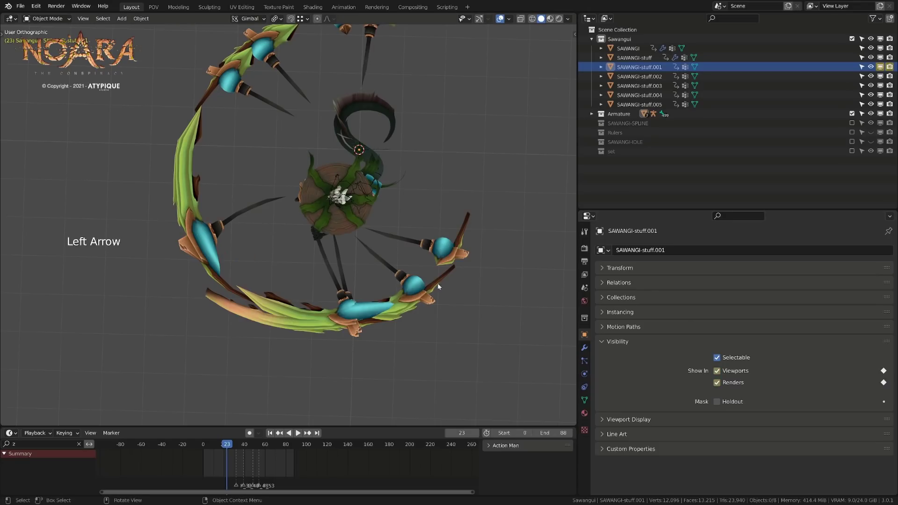
Step back and forth between frames 22 and 24 to check the visibility switching of SAWANGI-stuff.001
key(Right)
key(Right)
key(Left)
key(Left)
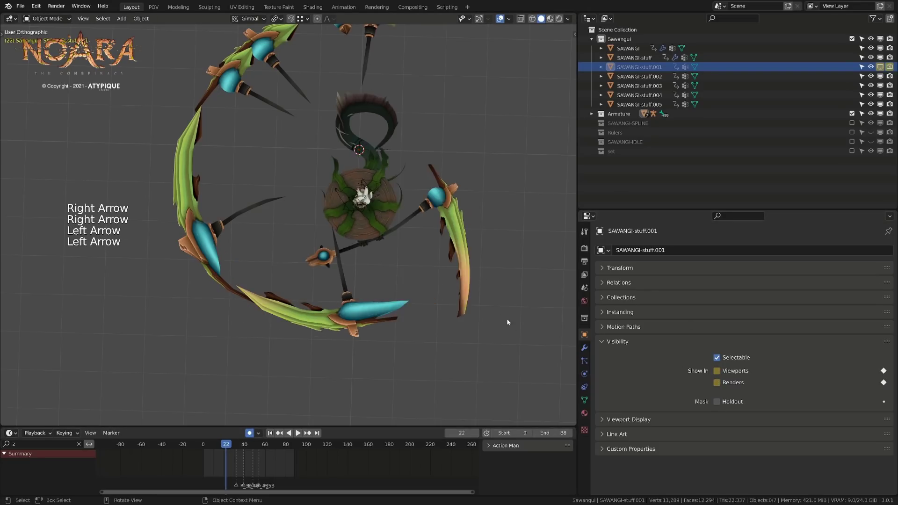
key(Right)
key(Right)
key(Left)
key(Left)
Keyframe the Viewports and Renders visibility of SAWANGI-stuff.002 as hidden at frame 23, shown at 24 and hidden at 25
click(401, 307)
key(Right)
key(i)
click(716, 371)
key(i)
click(717, 383)
key(Right)
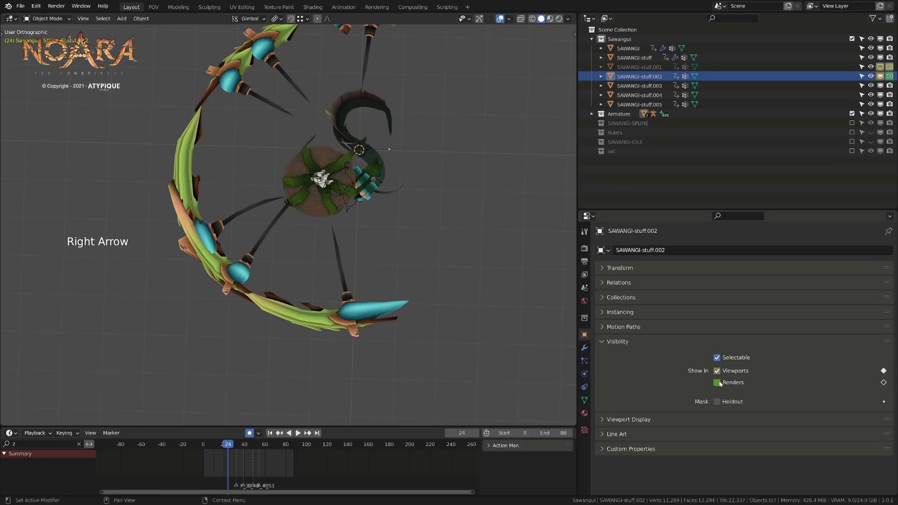
key(Right)
click(716, 370)
click(716, 382)
Keyframe the visibility of SAWANGI-stuff.003 at frames 24, 25 and 26
key(Left)
click(206, 225)
click(883, 371)
key(Right)
key(Right)
key(Right)
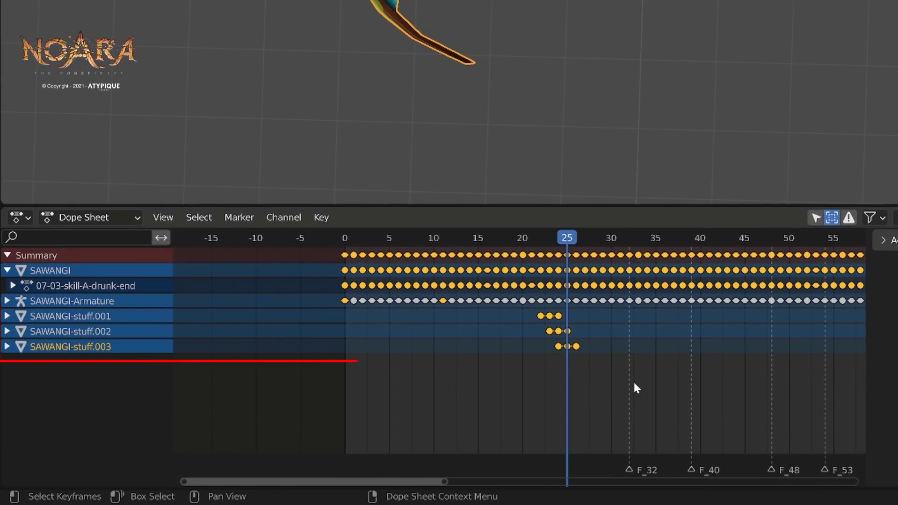
Examine the staggered visibility keys in the Dope Sheet and watch the playing animation from several angles
drag(601, 370, 525, 313)
scroll(535, 323, up, 2)
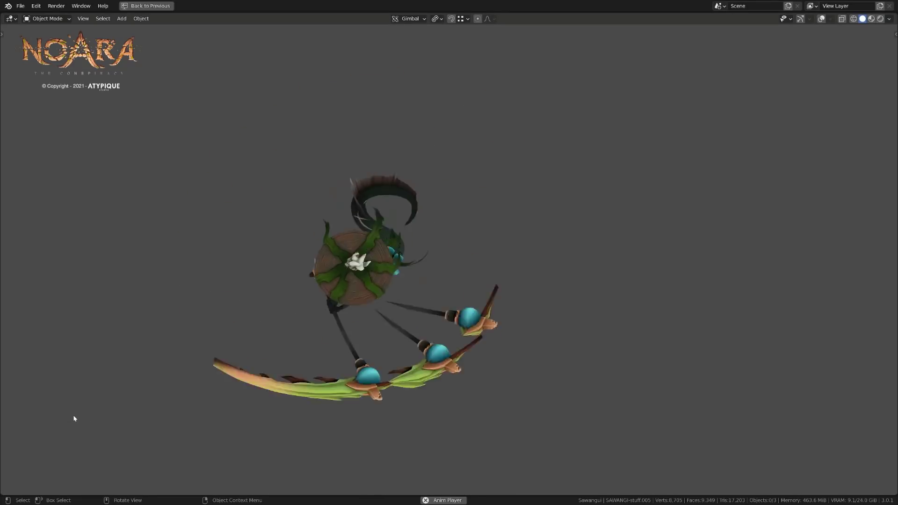
drag(78, 416, 106, 384)
mouse_move(106, 384)
alt+mouse_down()
mouse_move(120, 386)
mouse_move(127, 368)
alt+mouse_up()
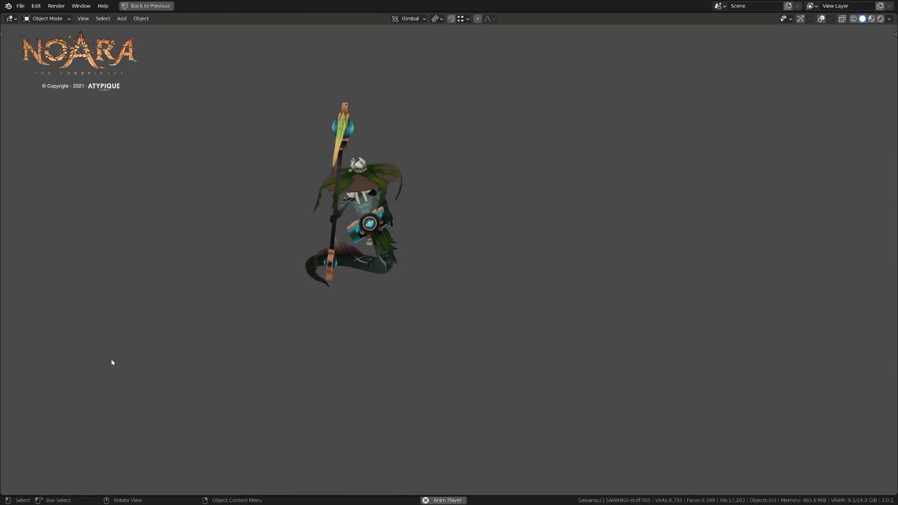
alt+drag(123, 297, 79, 312)
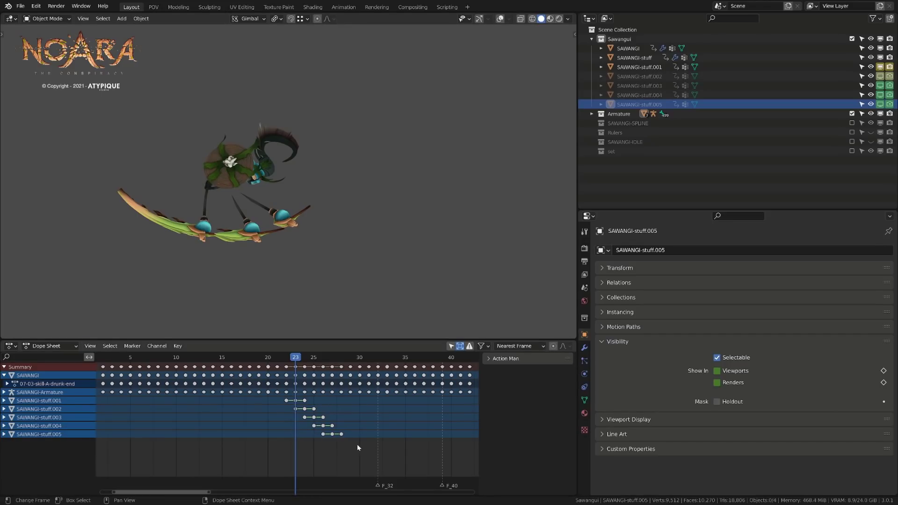
Delete all visibility keyframes of the five scythe copies and re-enable SAWANGI-stuff.002 through SAWANGI-stuff.005 in viewports and renders
drag(357, 447, 268, 391)
key(x)
click(281, 399)
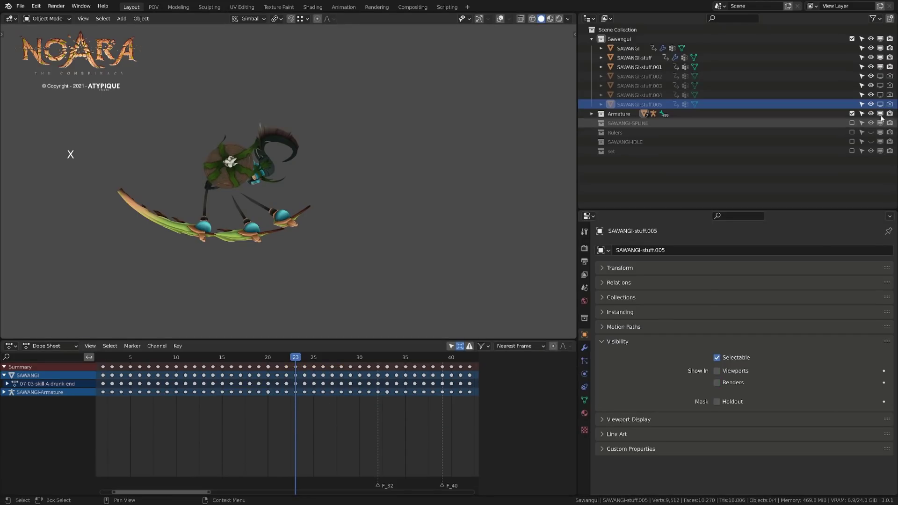
drag(880, 77, 879, 115)
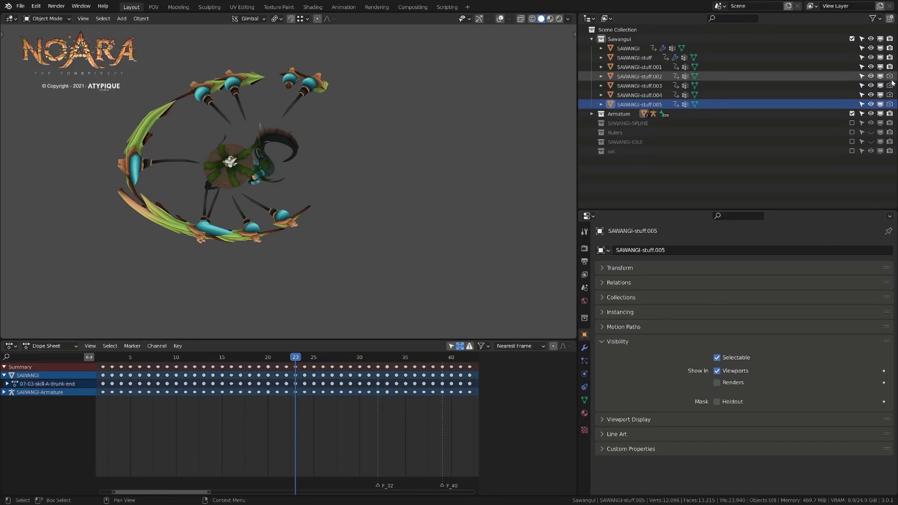
Clear the scale of SAWANGI-stuff.005 and insert a Scale keyframe on SAWANGI-stuff.001 at frame 23
key(alt+s)
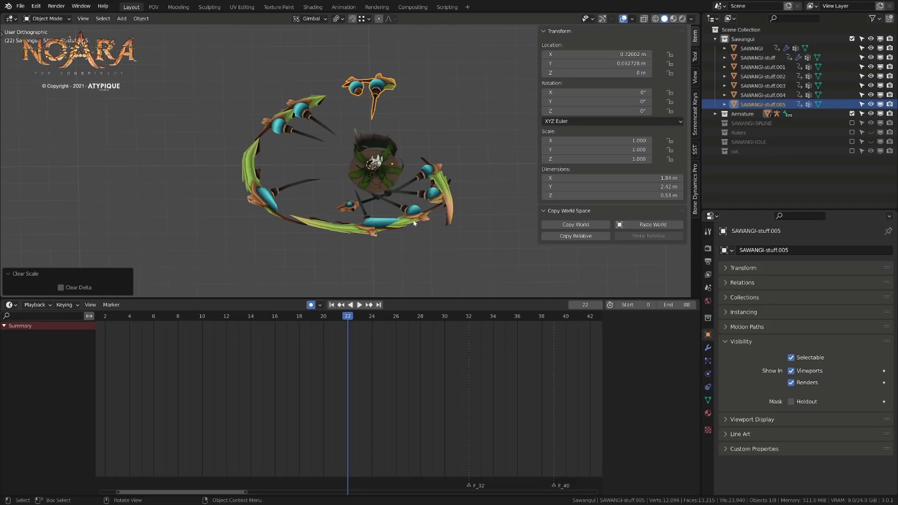
click(413, 221)
alt+drag(427, 223, 453, 232)
key(Right)
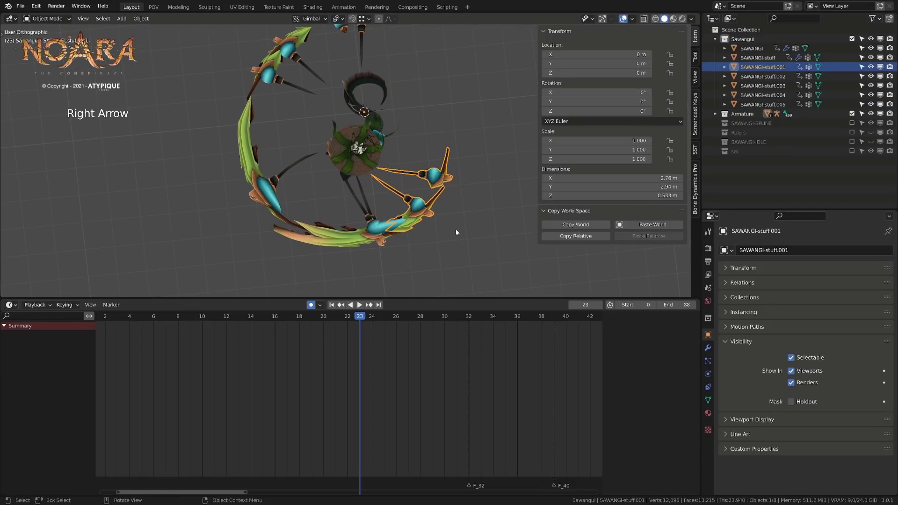
key(i)
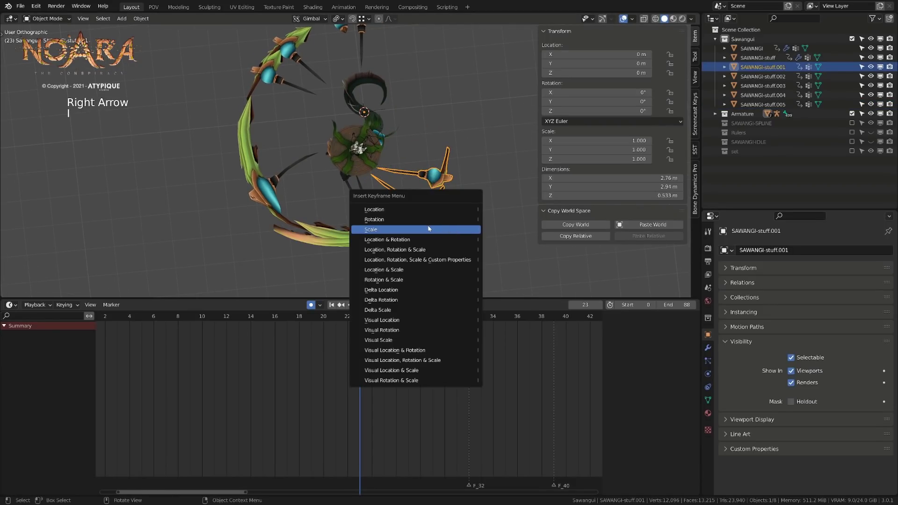
click(429, 228)
Insert a Scale keyframe on SAWANGI-stuff.002 at frame 24
click(331, 227)
key(Right)
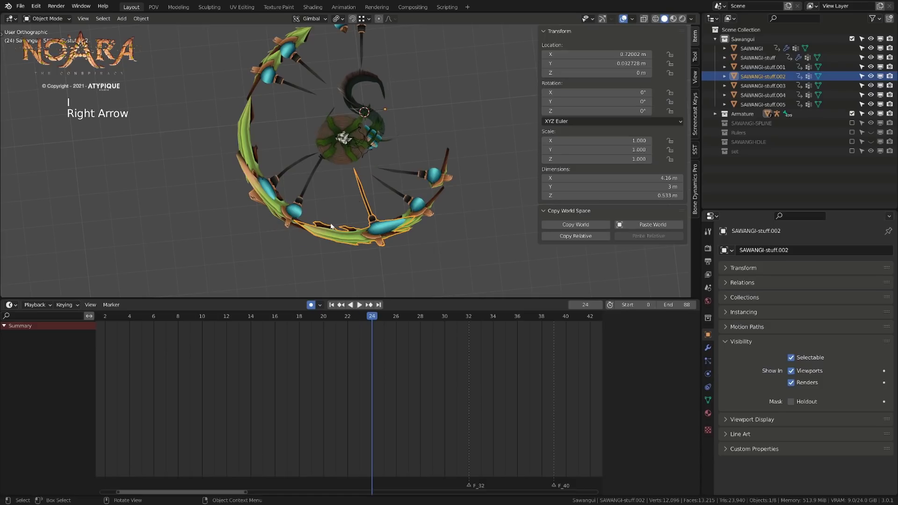
key(i)
click(330, 225)
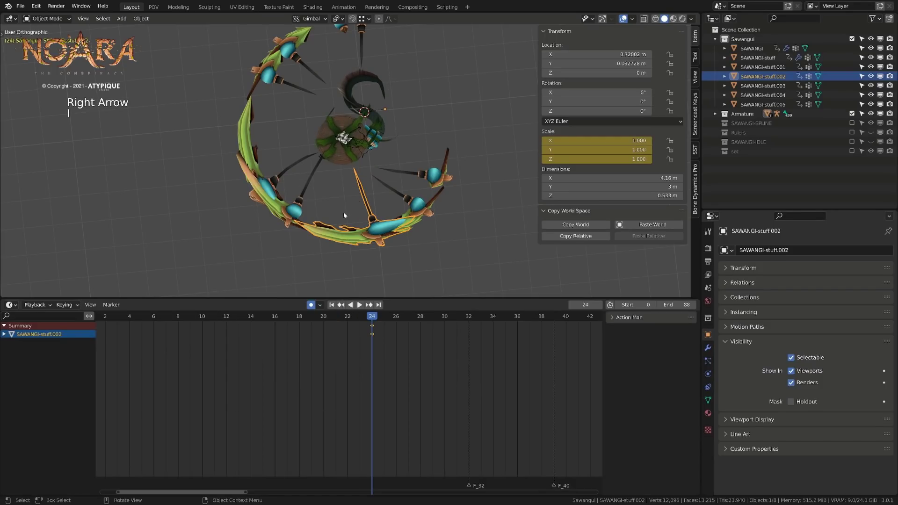
Insert a Scale keyframe on SAWANGI-stuff.003 at frame 25 and on SAWANGI-stuff.004 at frame 26
key(Right)
click(284, 181)
key(i)
click(280, 176)
key(Right)
click(284, 88)
key(i)
Insert a Scale keyframe on SAWANGI-stuff.005 at frame 27
shift+middle_drag(365, 76, 367, 121)
key(Right)
click(365, 65)
key(i)
Select all five scythe copies, SAWANGI-stuff.001 through SAWANGI-stuff.005, and scale them to 0 at frame 22 with auto keying
alt+drag(386, 172, 387, 143)
click(437, 189)
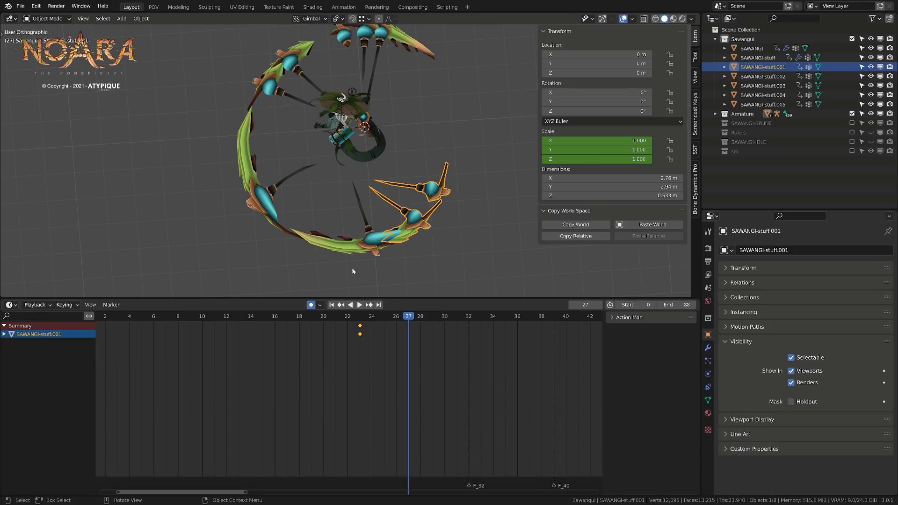
shift+click(325, 246)
shift+click(251, 181)
shift+click(275, 85)
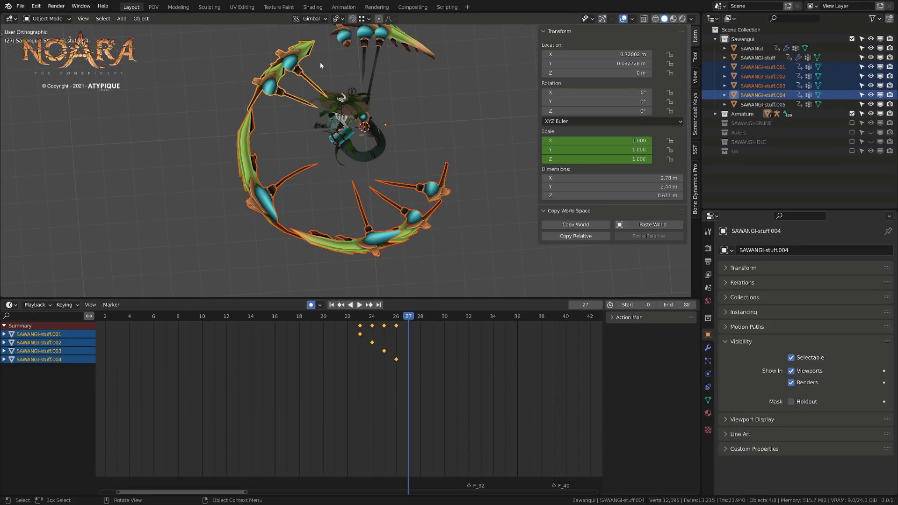
alt+shift+drag(346, 46, 340, 74)
shift+click(341, 73)
drag(361, 317, 352, 315)
key(s)
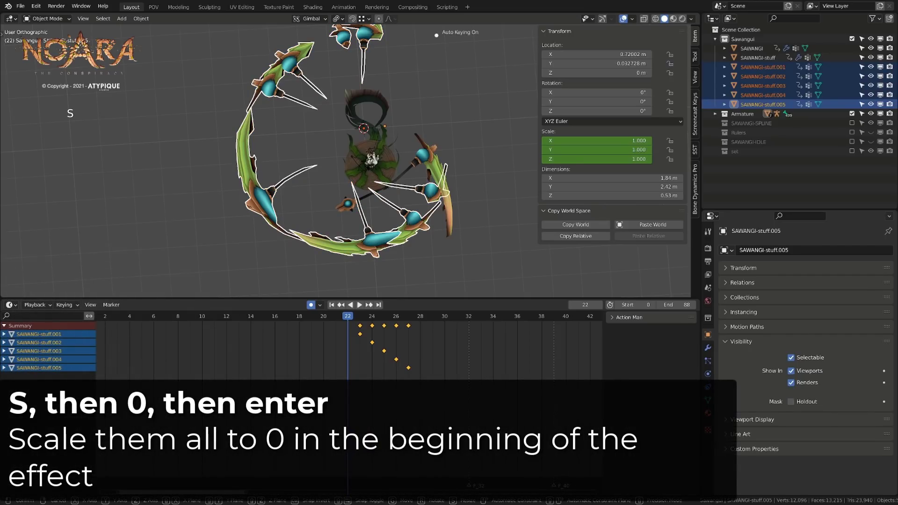
key(0)
key(Return)
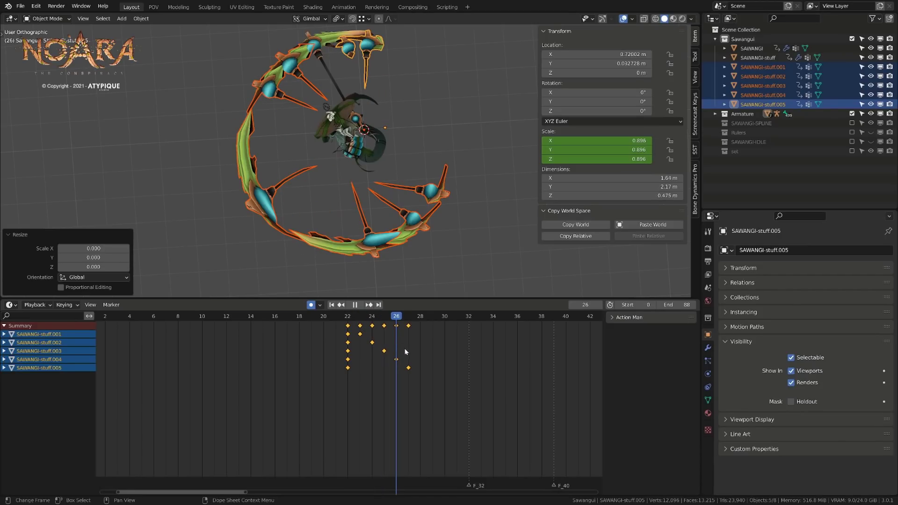
Set the interpolation of all scale keyframes on the five scythe copies to Constant and check the staggered appearance in playback
drag(405, 352, 397, 376)
key(a)
key(t)
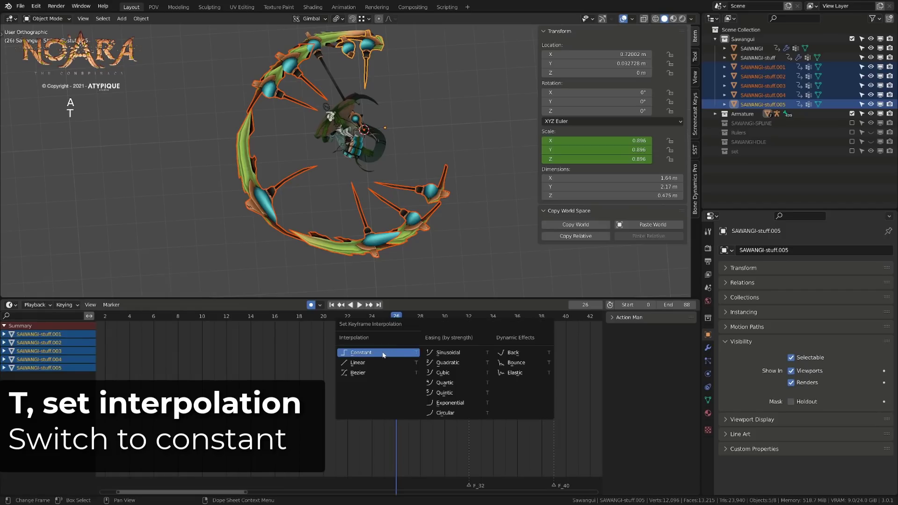
click(370, 357)
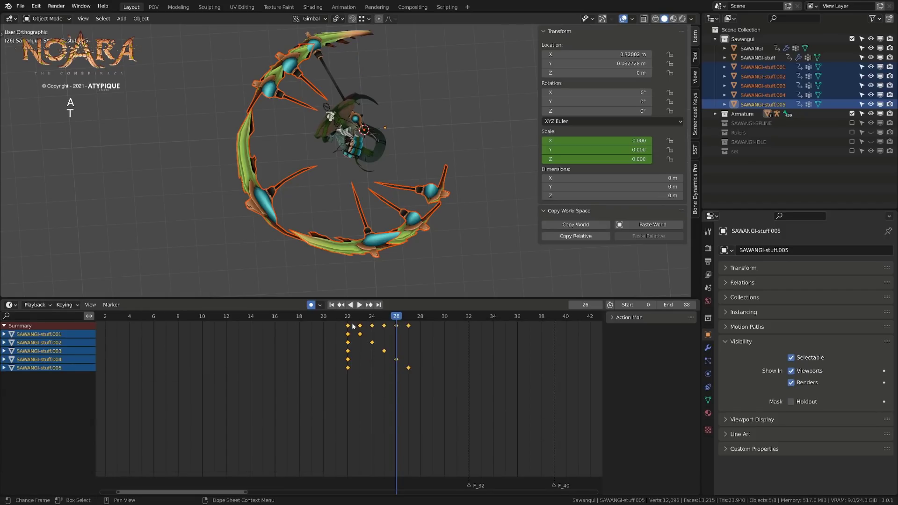
key(space)
drag(390, 329, 420, 336)
key(space)
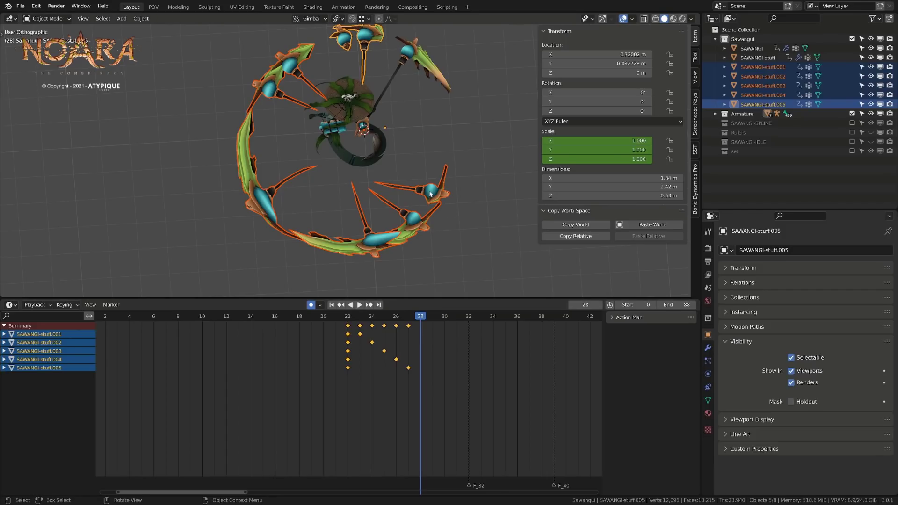
Scale SAWANGI-stuff.001 to 0 at frame 24, keeping the tilted top-down view of the character
click(430, 194)
drag(363, 318, 370, 316)
text(s0)
key(Return)
key(KP_0)
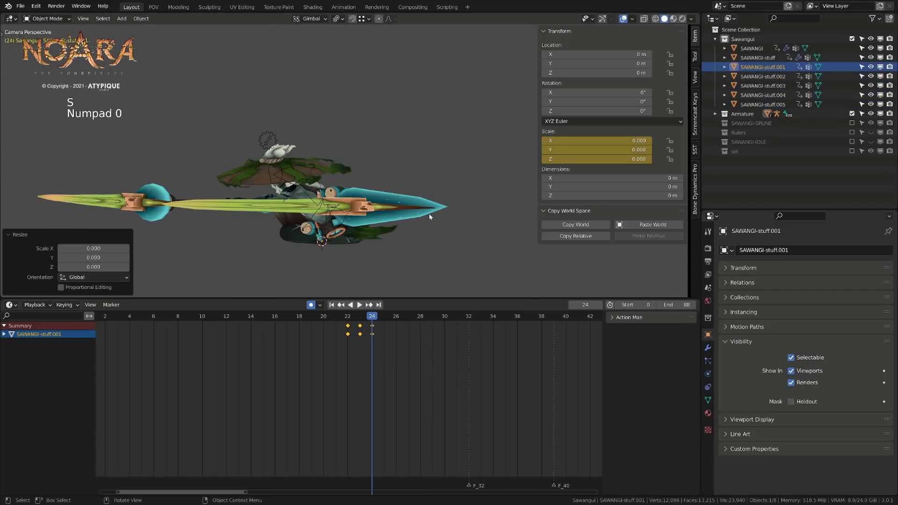
key(KP_7)
key(KP_4)
Scale SAWANGI-stuff.002 to 0 at frame 25
click(331, 242)
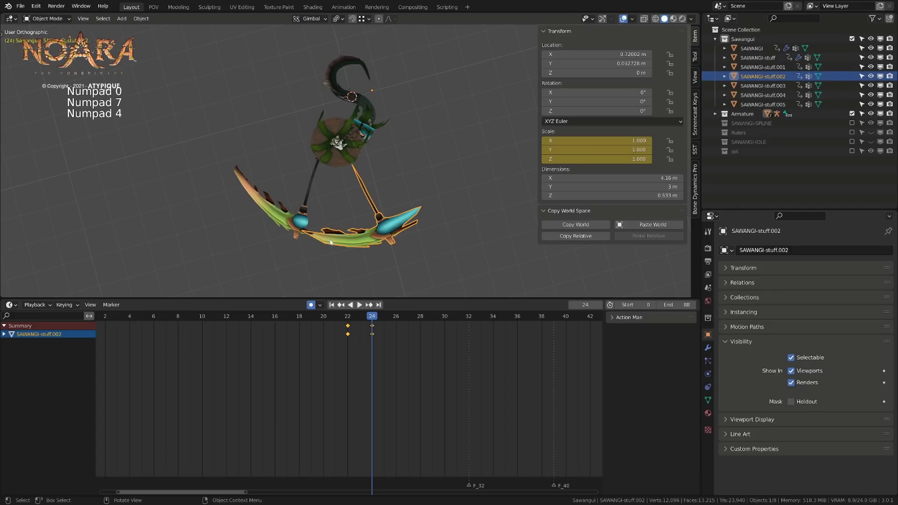
key(Right)
key(s)
key(KP_0)
click(330, 242)
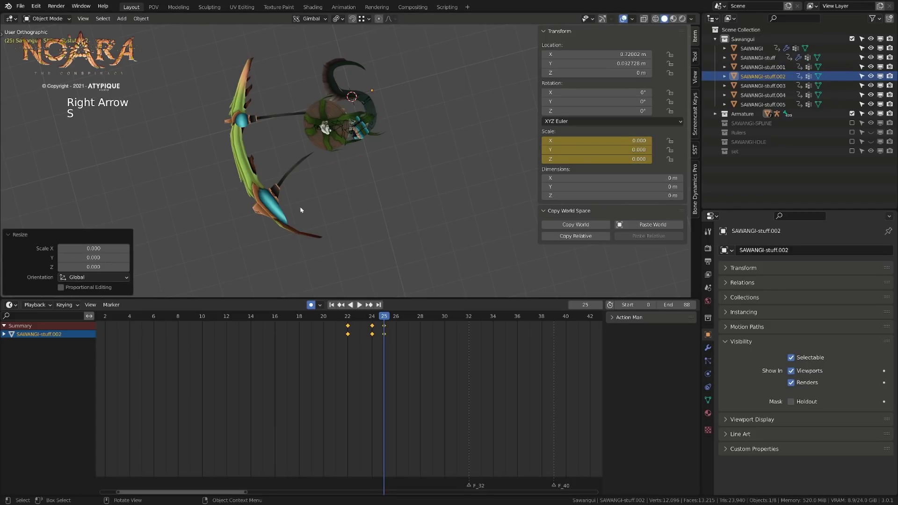
Scale SAWANGI-stuff.003 to 0 at frame 26
click(259, 168)
click(238, 157)
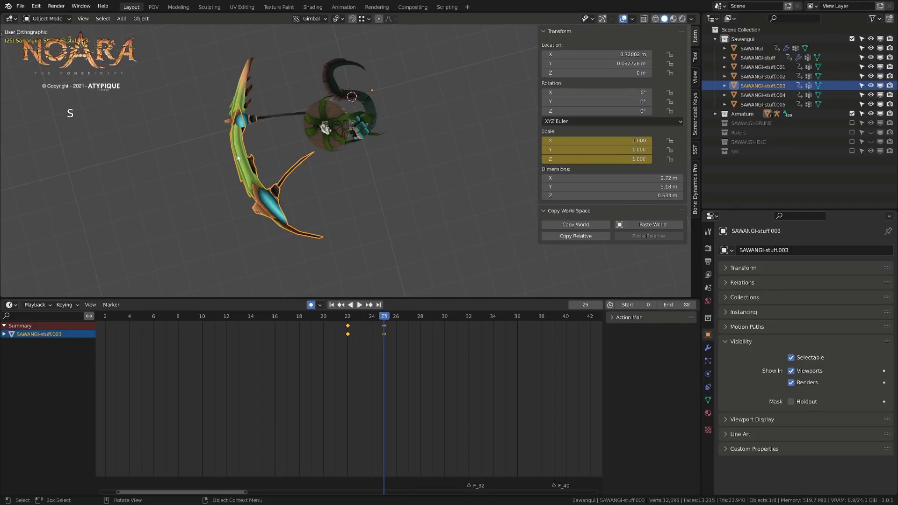
key(Right)
key(s)
key(0)
click(237, 157)
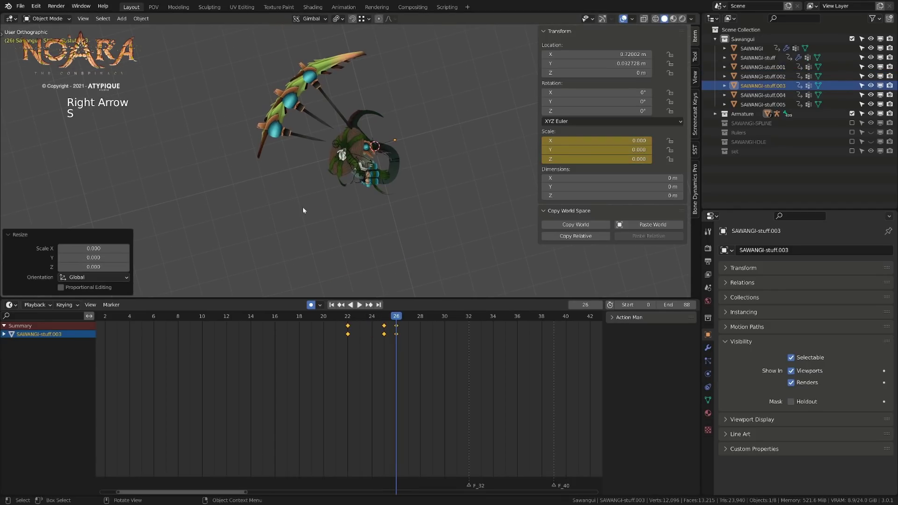
Scale SAWANGI-stuff.004 to 0 at frame 27
key(Right)
click(293, 98)
key(s)
key(0)
click(293, 97)
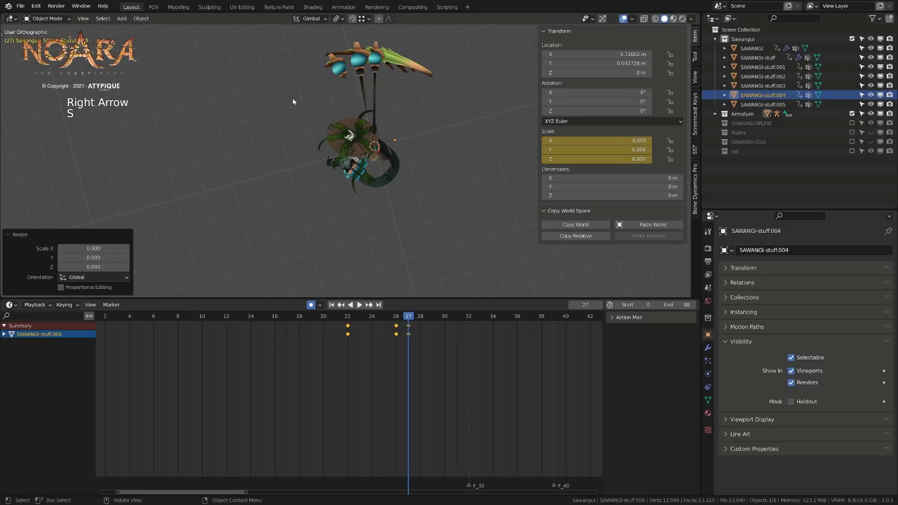
Scale SAWANGI-stuff.005 to 0 at frame 28
click(353, 74)
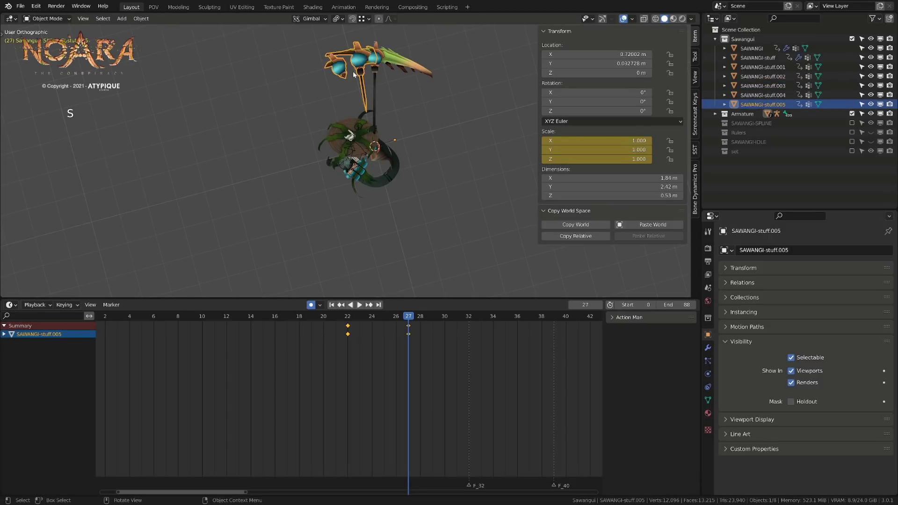
key(Right)
key(s)
key(0)
click(353, 71)
Hide the viewport overlays and replay the scythe swing from just before the smear frames to review the effect
drag(357, 318, 421, 336)
click(359, 305)
middle_drag(423, 195, 428, 202)
key(apostrophe)
click(347, 322)
key(space)
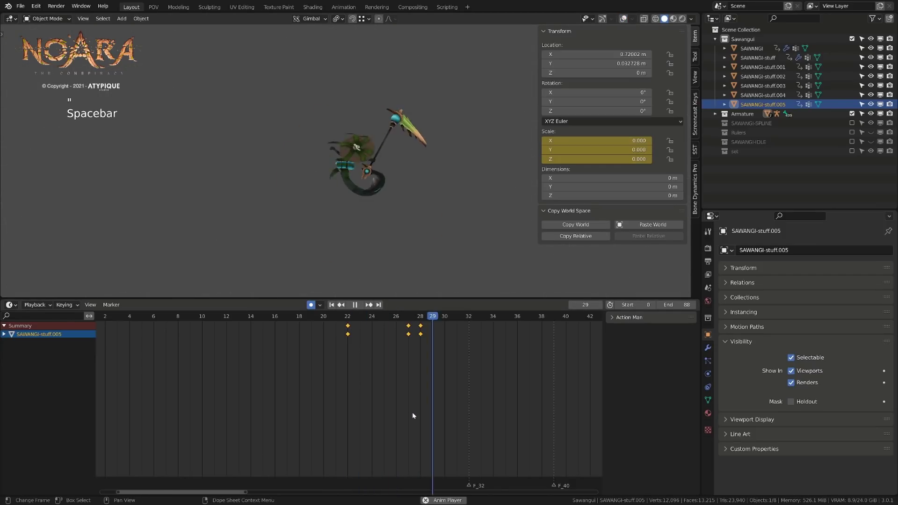
click(327, 317)
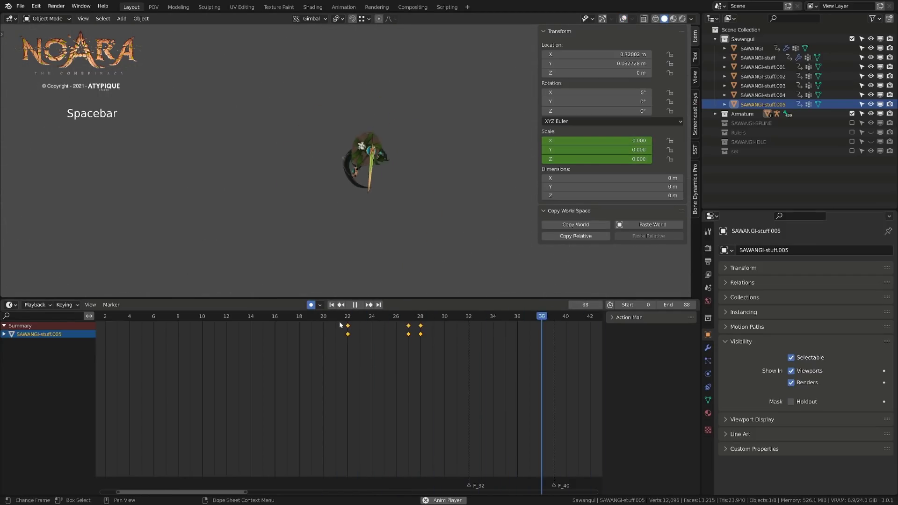
click(335, 322)
key(space)
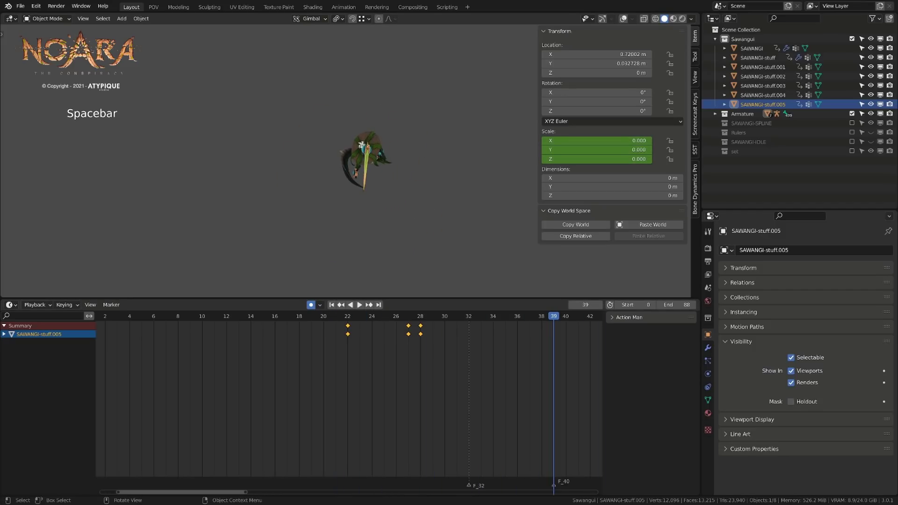